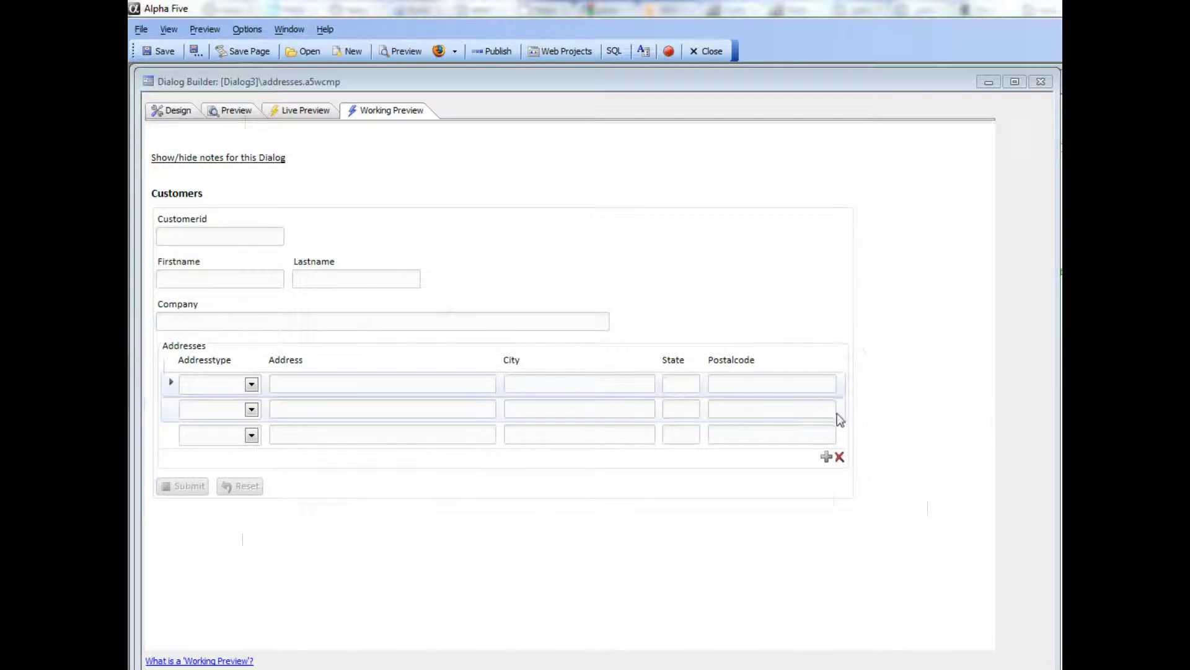
# - Return to the dialog's design and wrap the whole Addresses frame, from its start to its end, in a new container
pyautogui.click(173, 110)
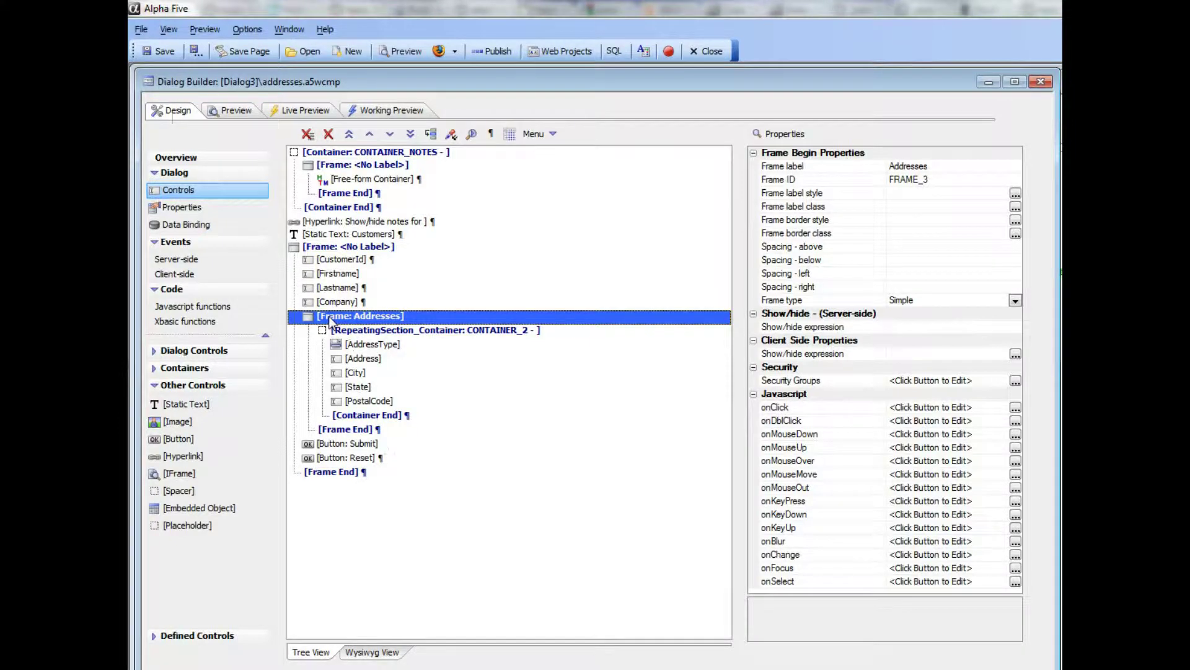
pyautogui.moveTo(330, 321); pyautogui.dragTo(345, 429)
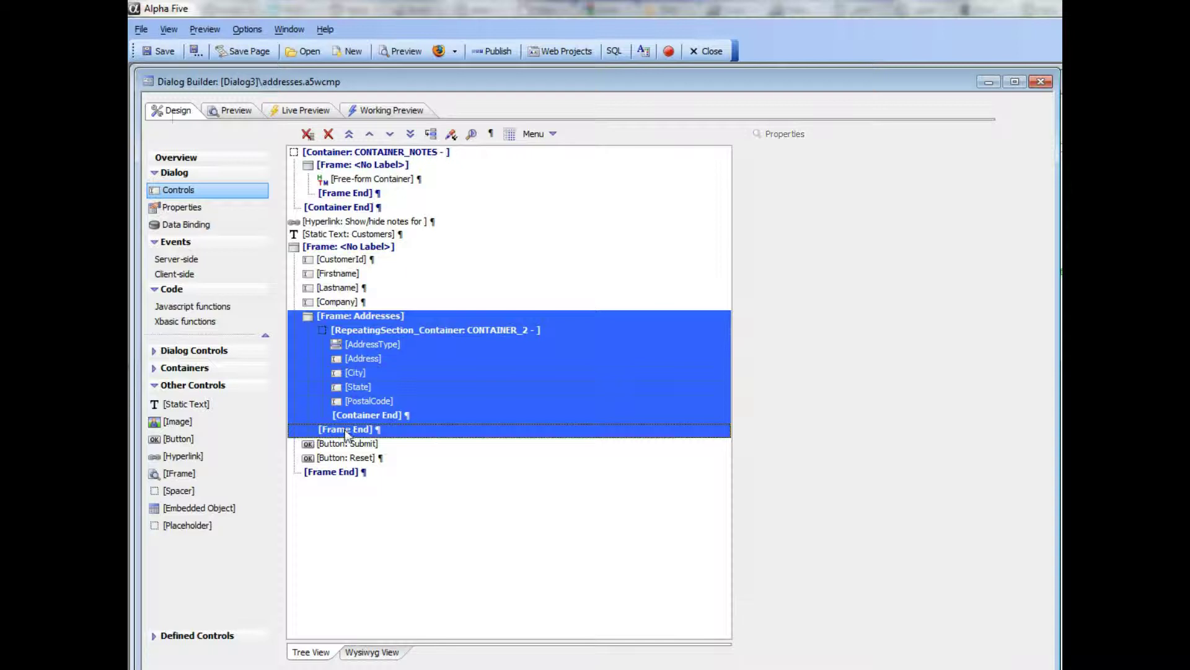
pyautogui.click(171, 370)
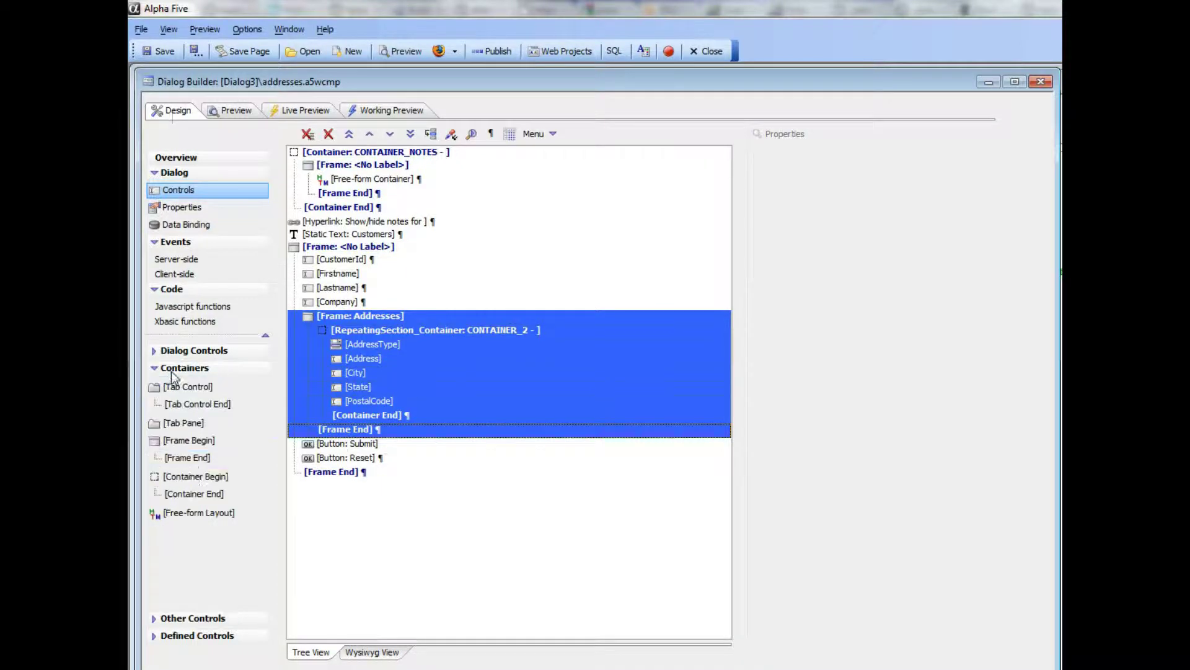
pyautogui.click(195, 479)
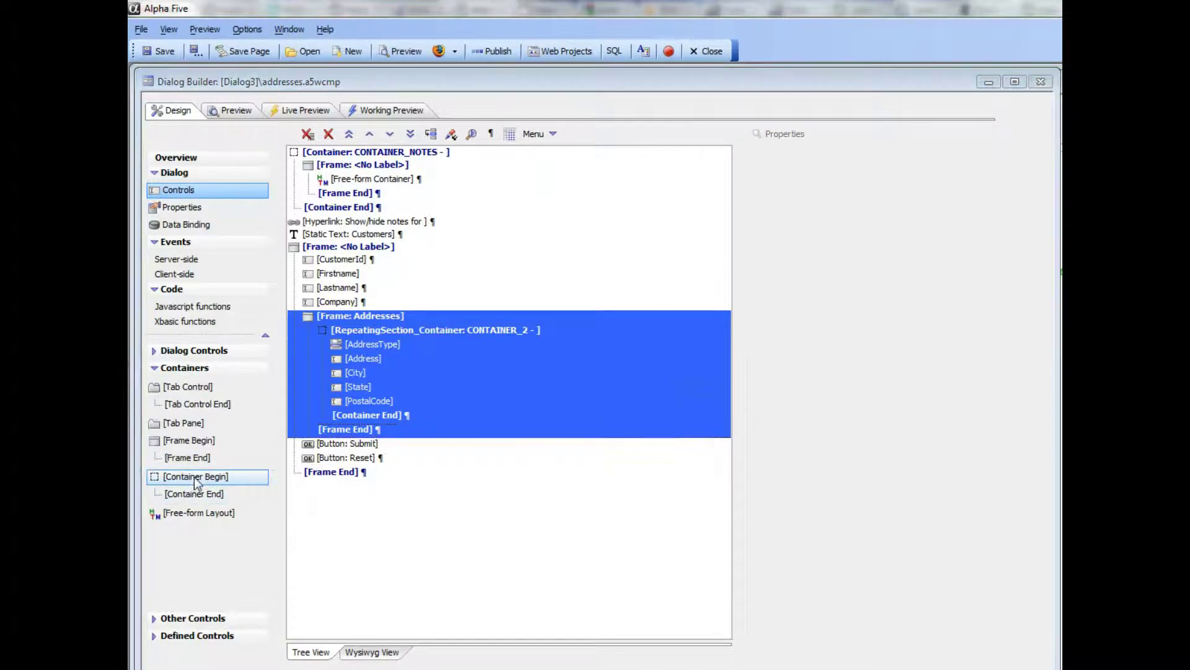
pyautogui.click(772, 428)
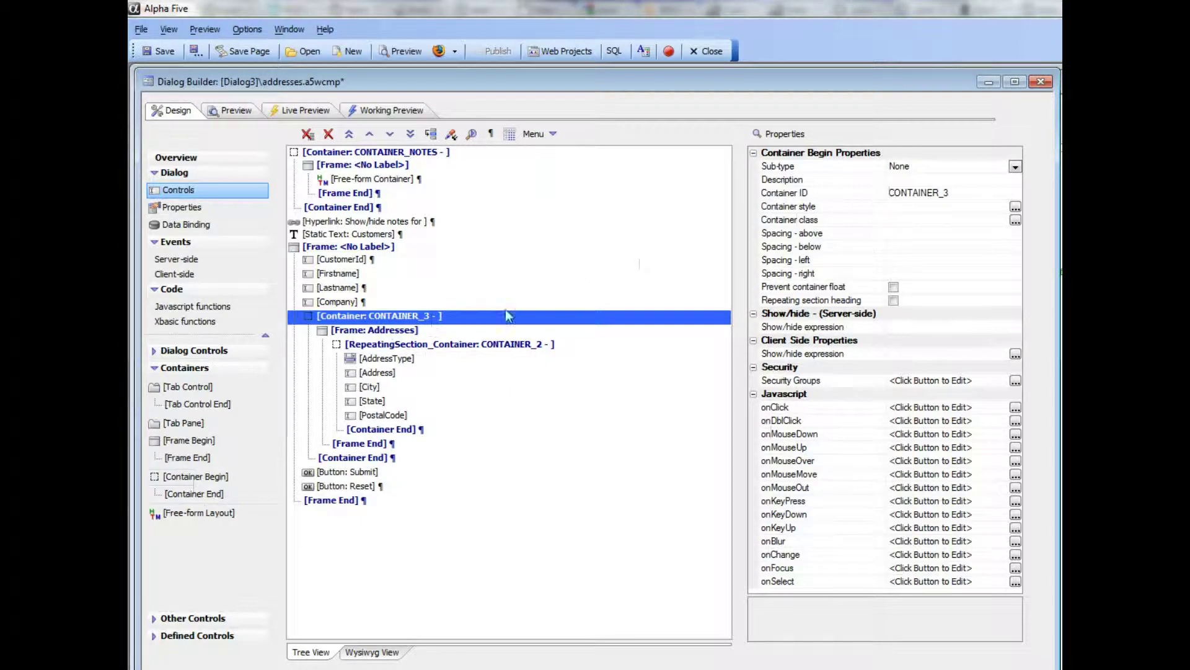
# - Add a button below the Company field and set its text to "Show Addresses"
pyautogui.click(342, 303)
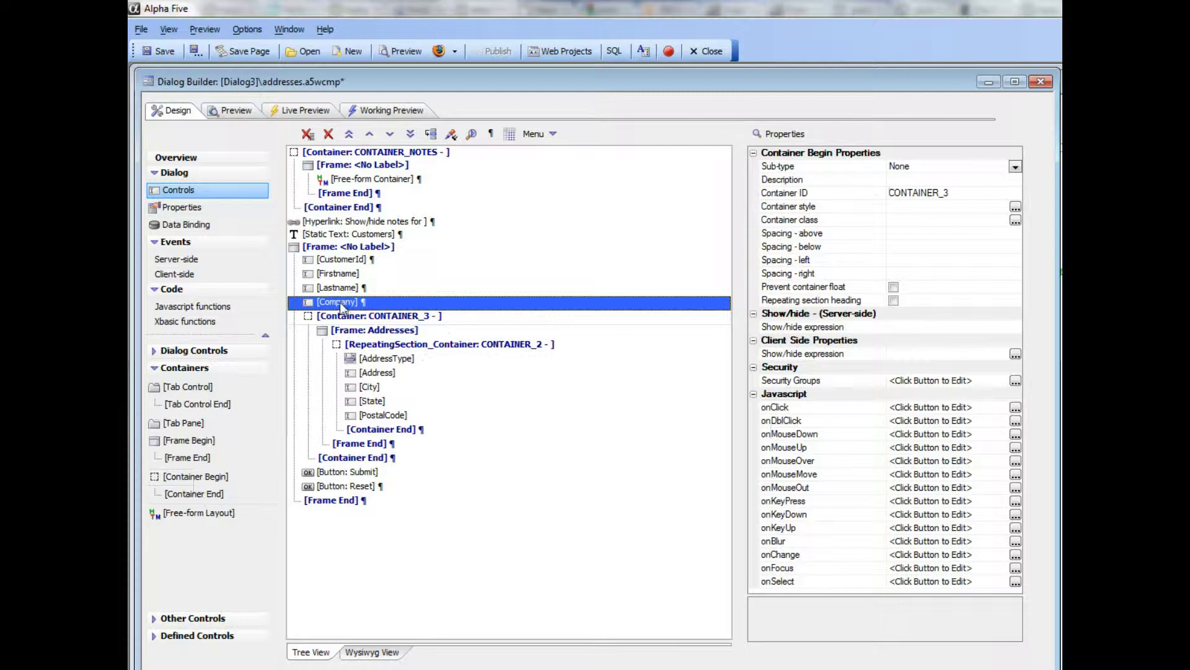
pyautogui.click(189, 618)
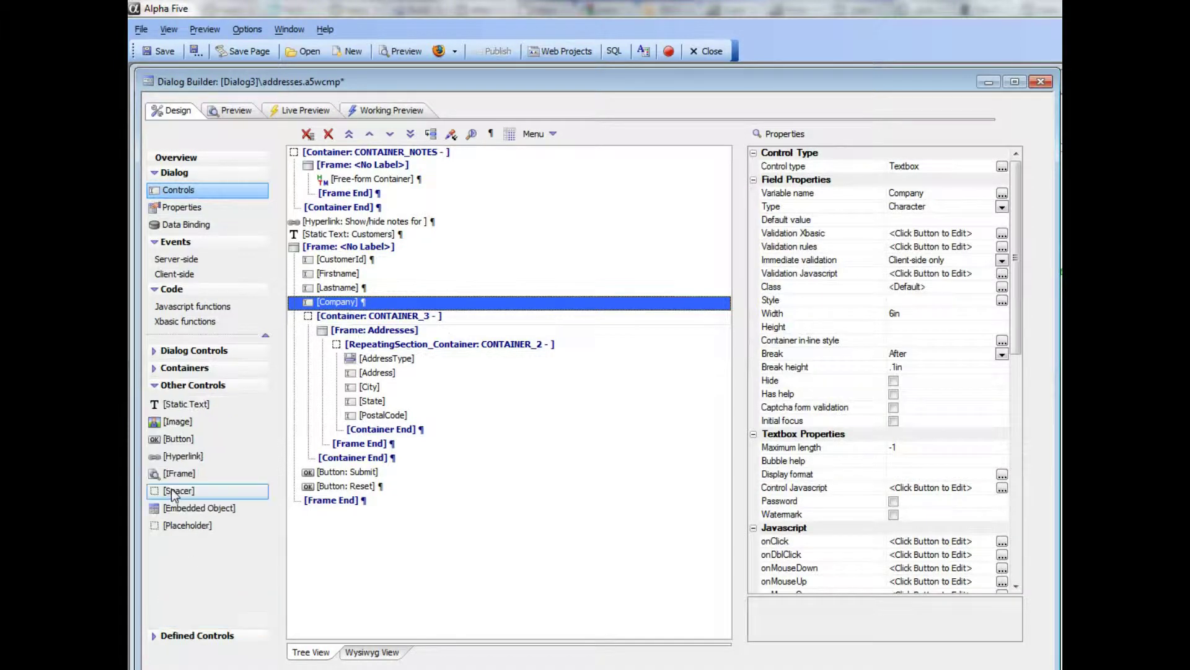
pyautogui.click(178, 438)
pyautogui.click(782, 167)
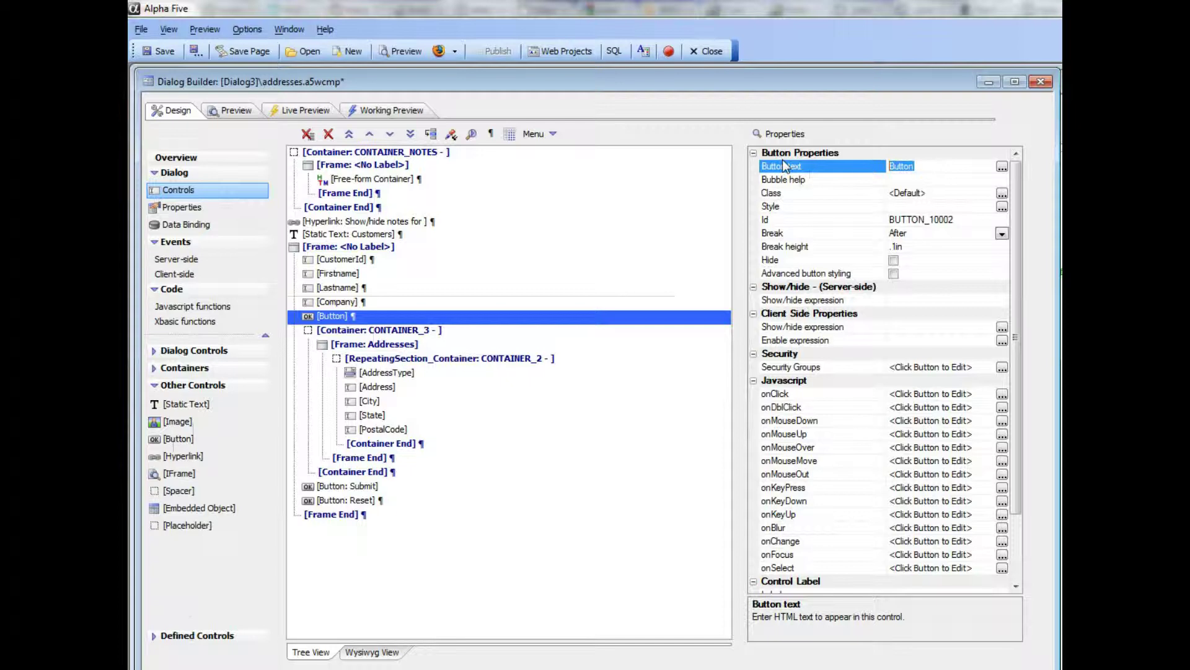
pyautogui.write('Show Addresses')
# - Add an "Open a Pop-up Ajax Window" action to the Show Addresses button's onClick event
pyautogui.click(782, 396)
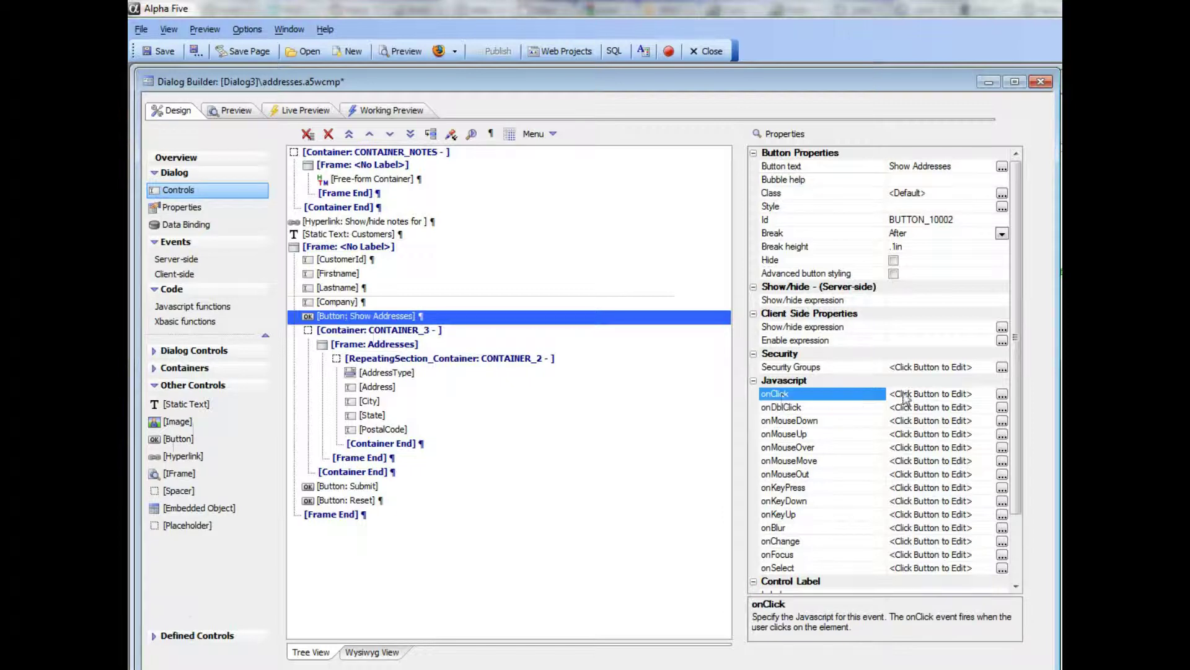
pyautogui.click(1002, 394)
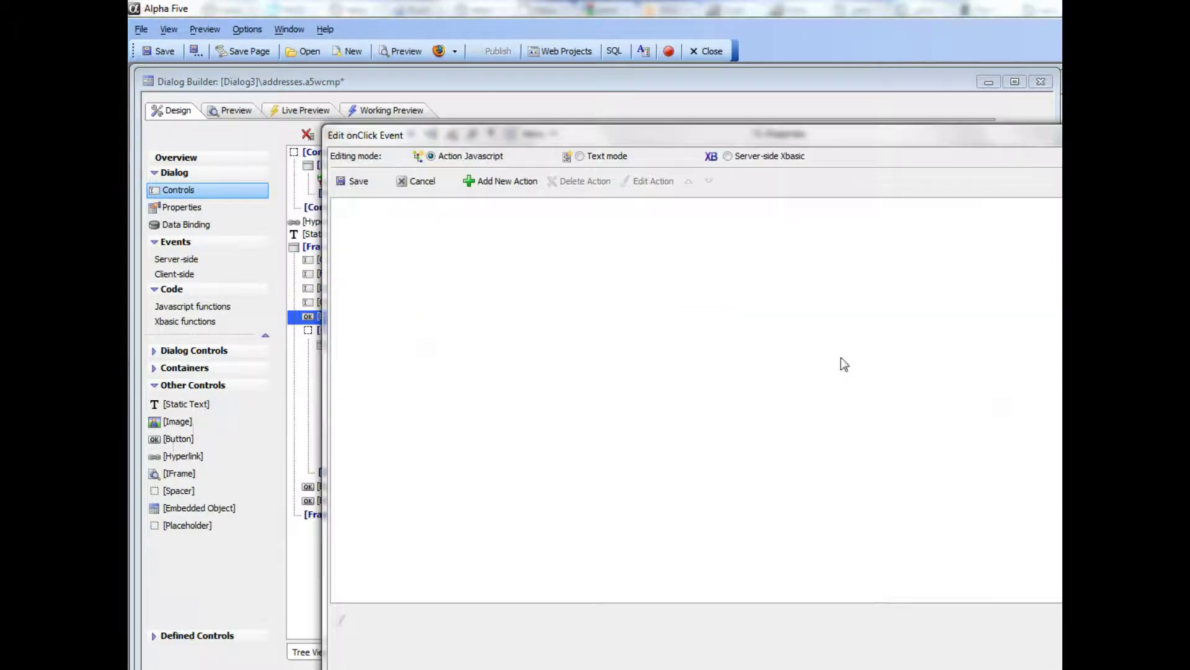
pyautogui.click(493, 181)
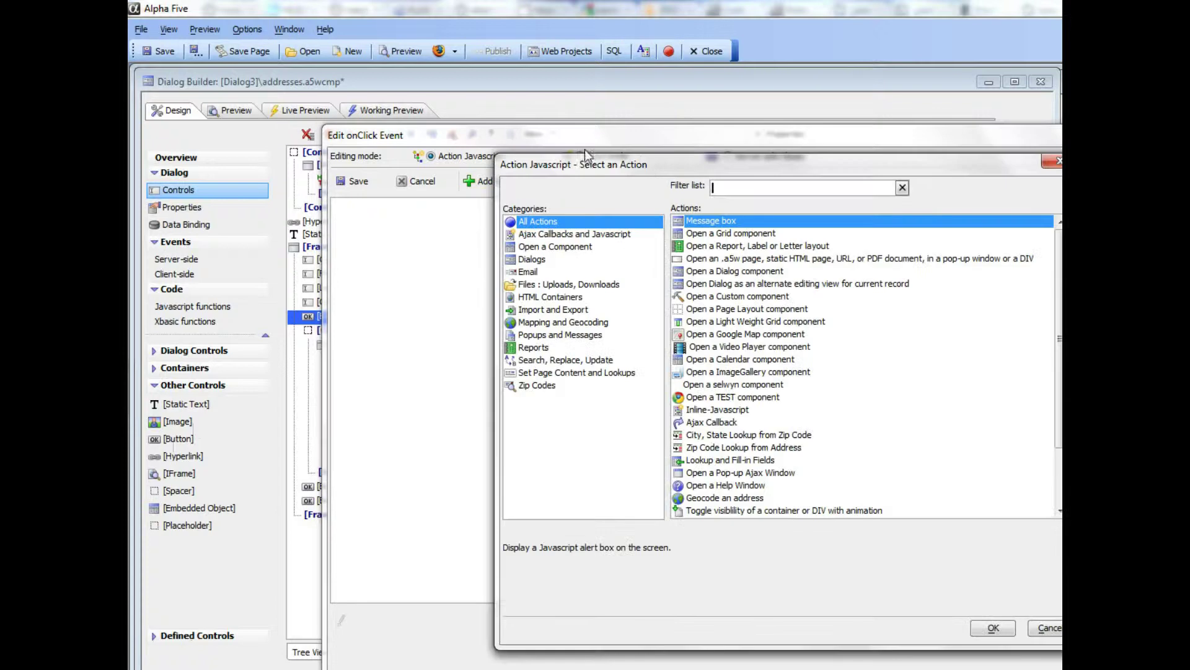
pyautogui.moveTo(585, 150); pyautogui.dragTo(431, 153)
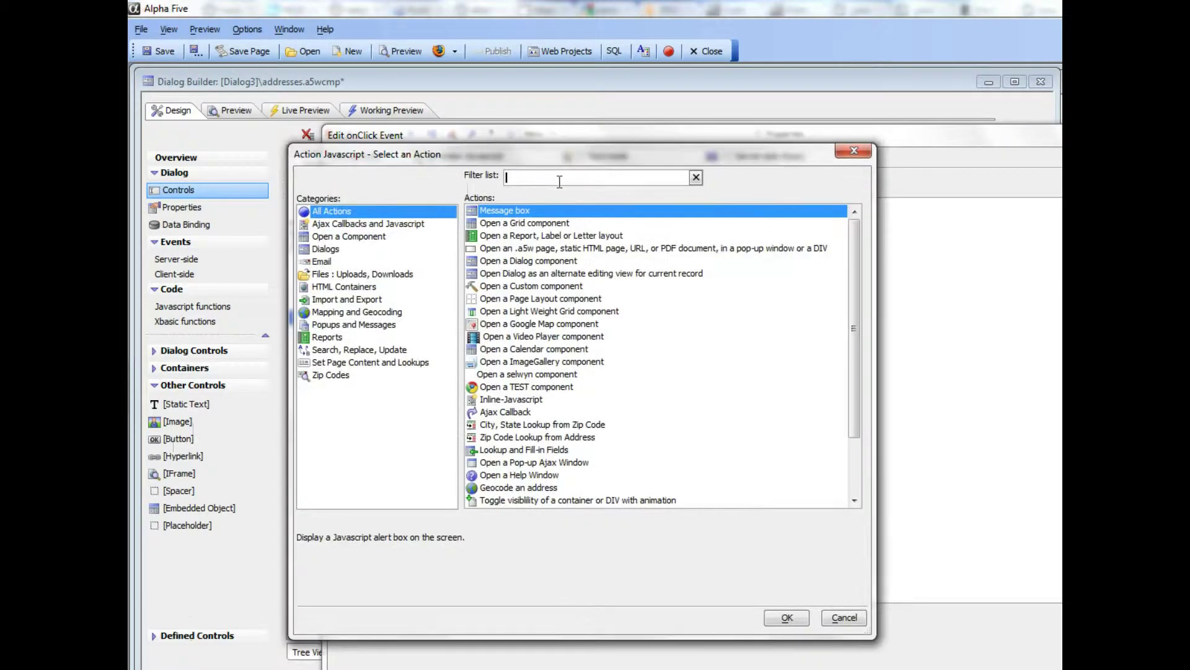
pyautogui.write('ajax')
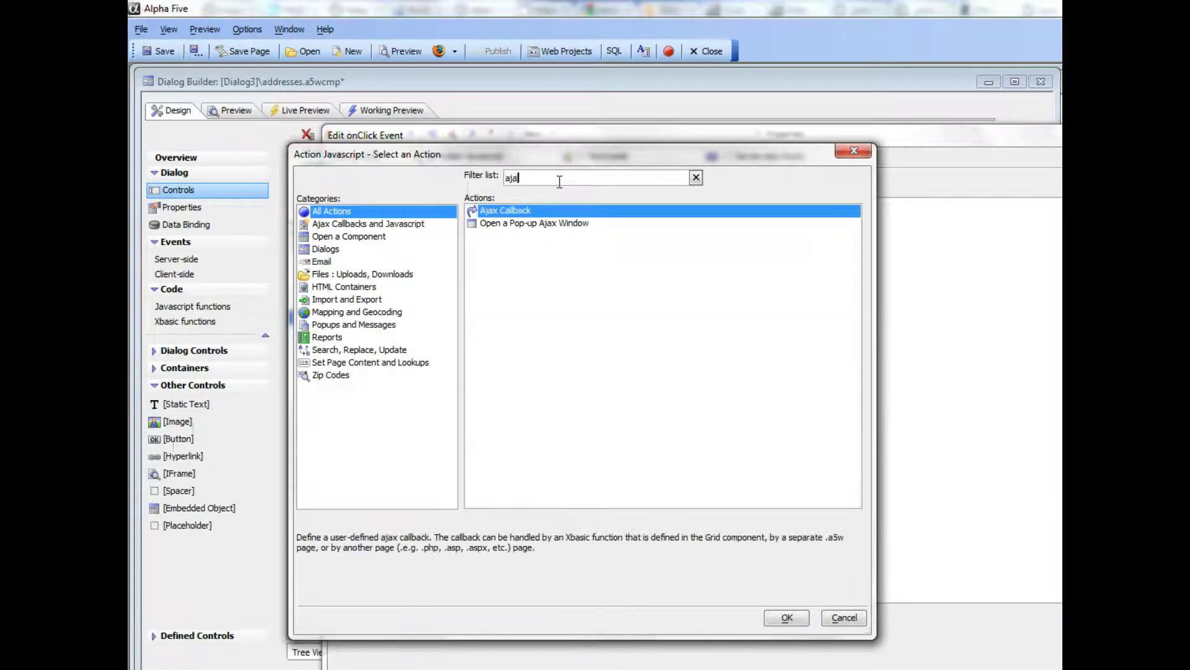
pyautogui.doubleClick(554, 223)
# - Set the pop-up window's contents to "Contents of a Container" with CONTAINER_3 as the container ID
pyautogui.moveTo(601, 133); pyautogui.dragTo(383, 135)
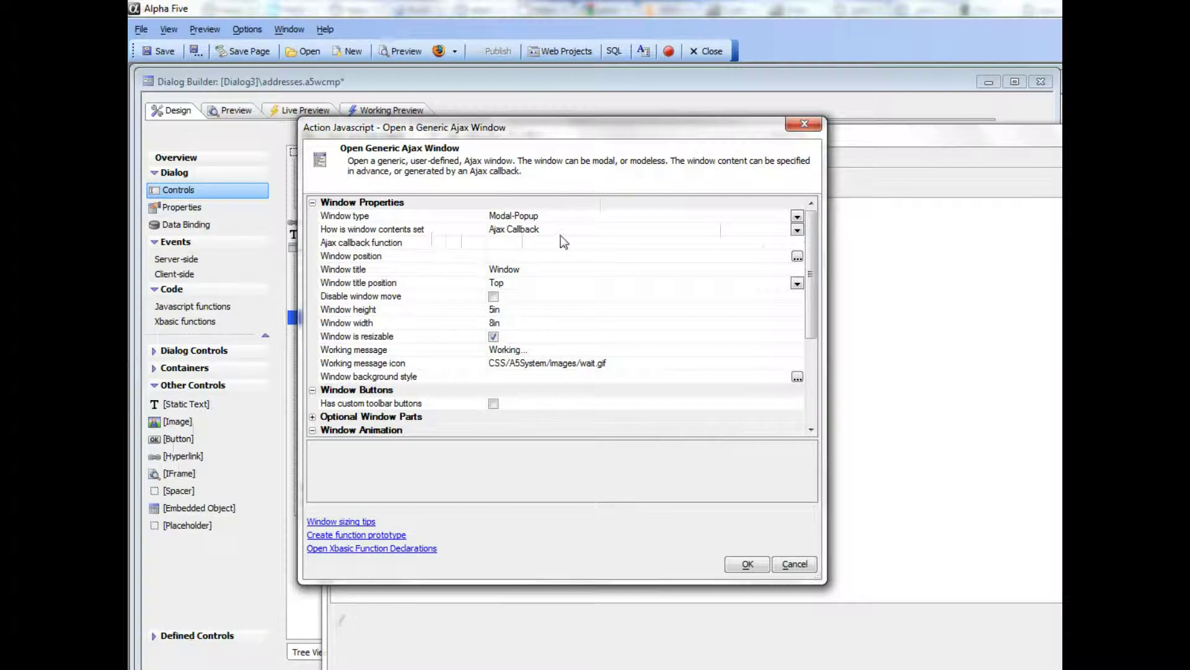
pyautogui.click(797, 231)
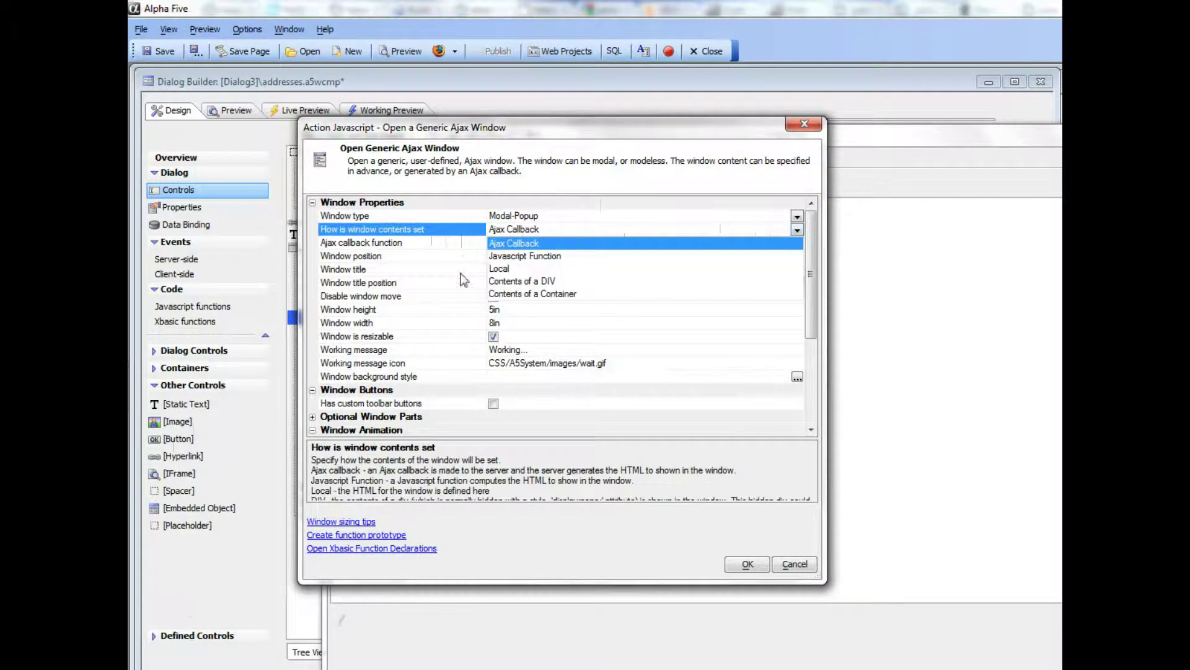
pyautogui.click(509, 294)
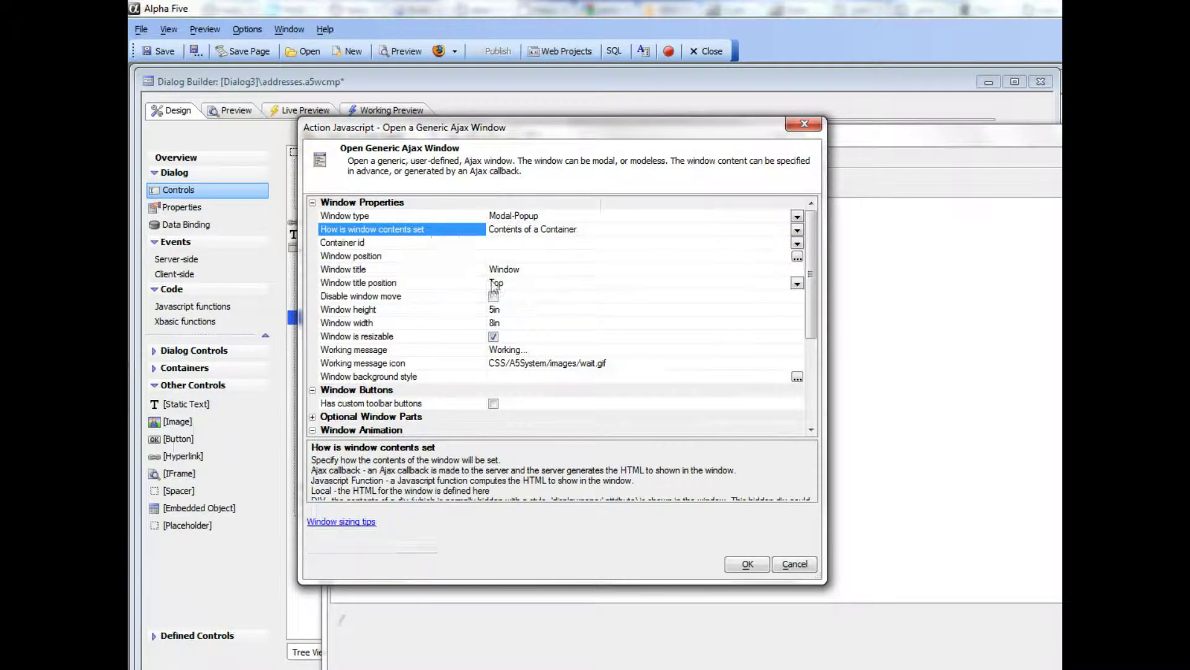
pyautogui.click(437, 244)
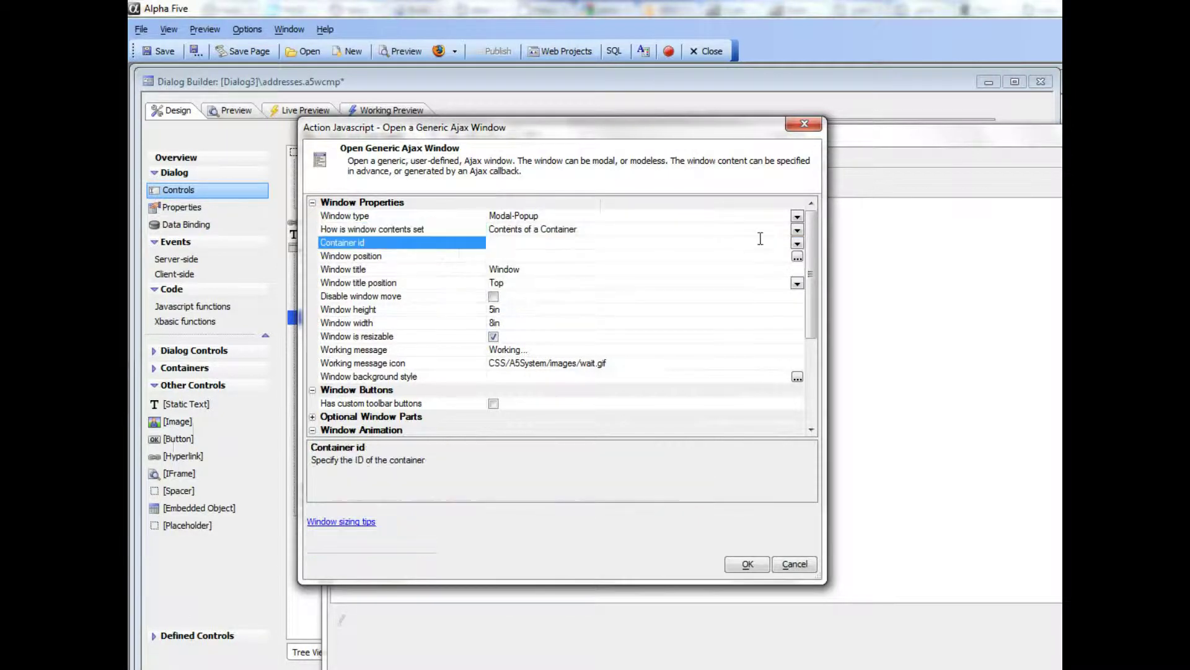
pyautogui.click(796, 243)
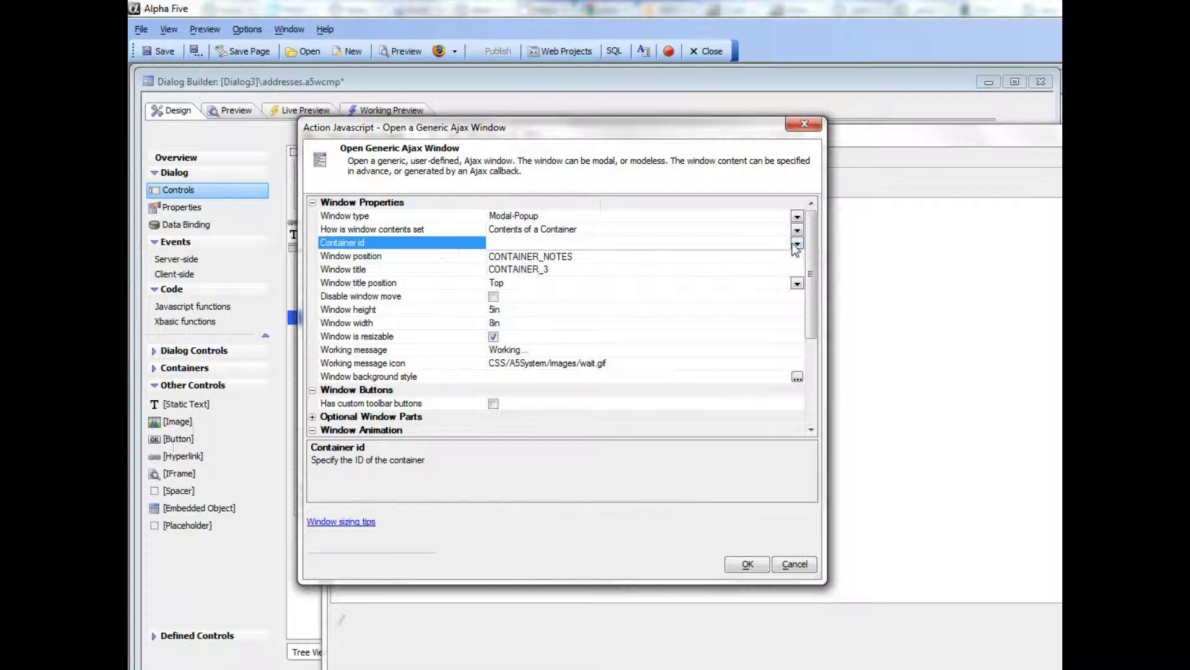
pyautogui.click(523, 270)
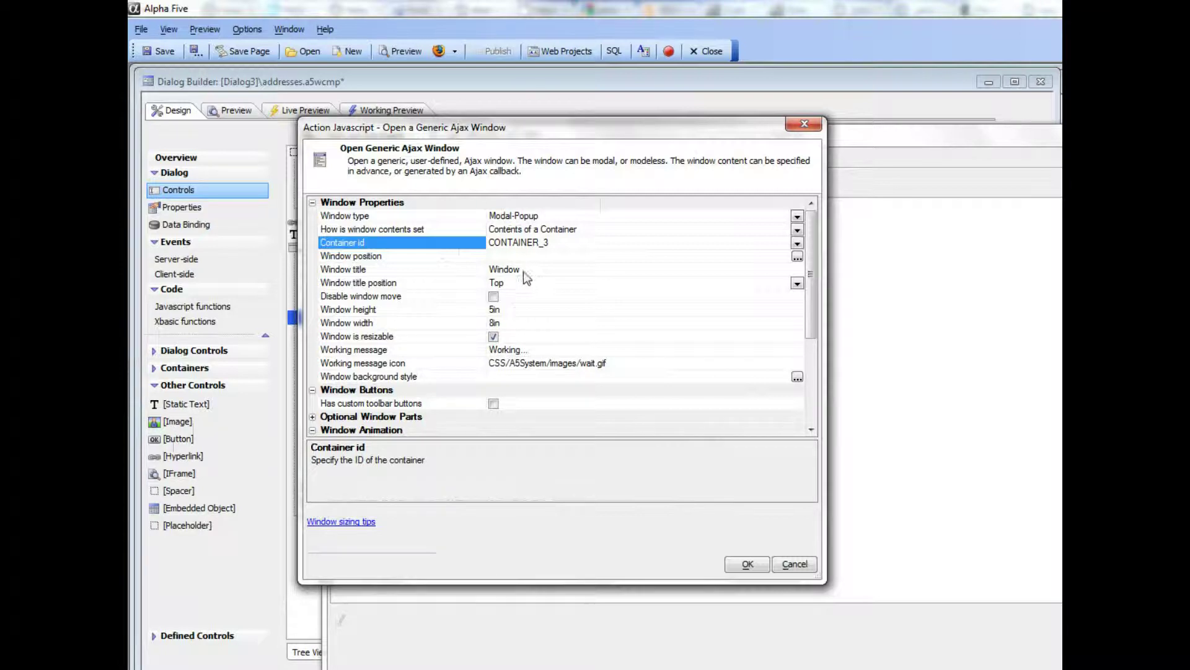
# - Set the pop-up window's width to 10in, then save the onClick event and the dialog
pyautogui.click(378, 325)
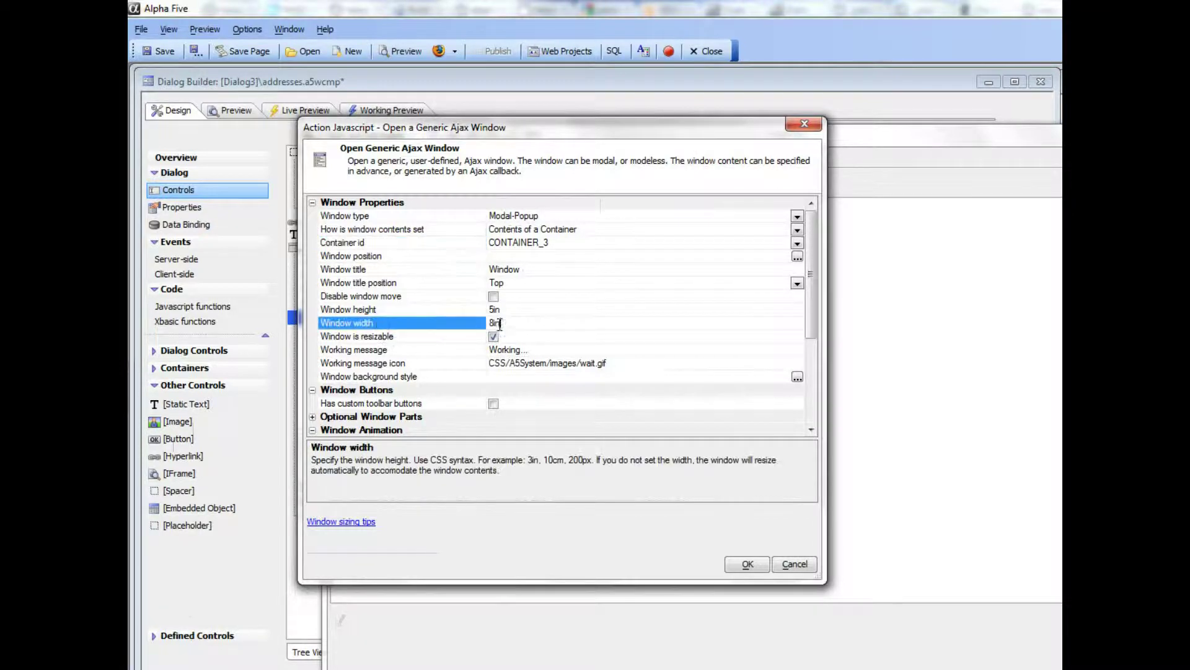
pyautogui.click(500, 323)
pyautogui.write('10in')
pyautogui.click(748, 563)
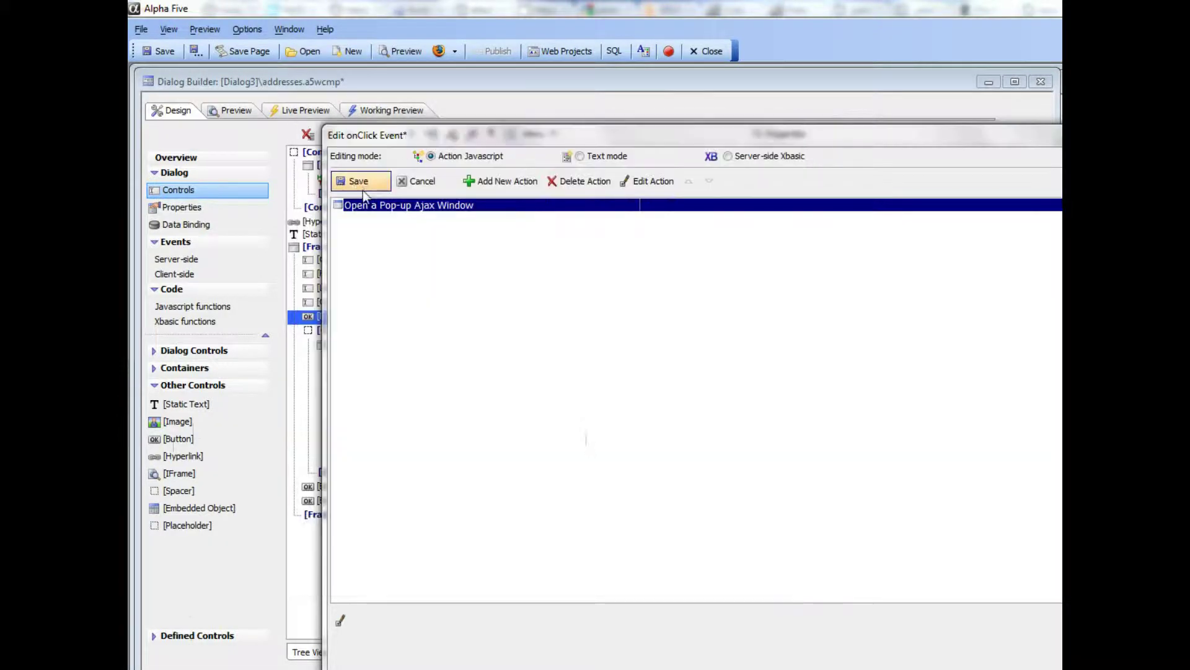
pyautogui.click(363, 184)
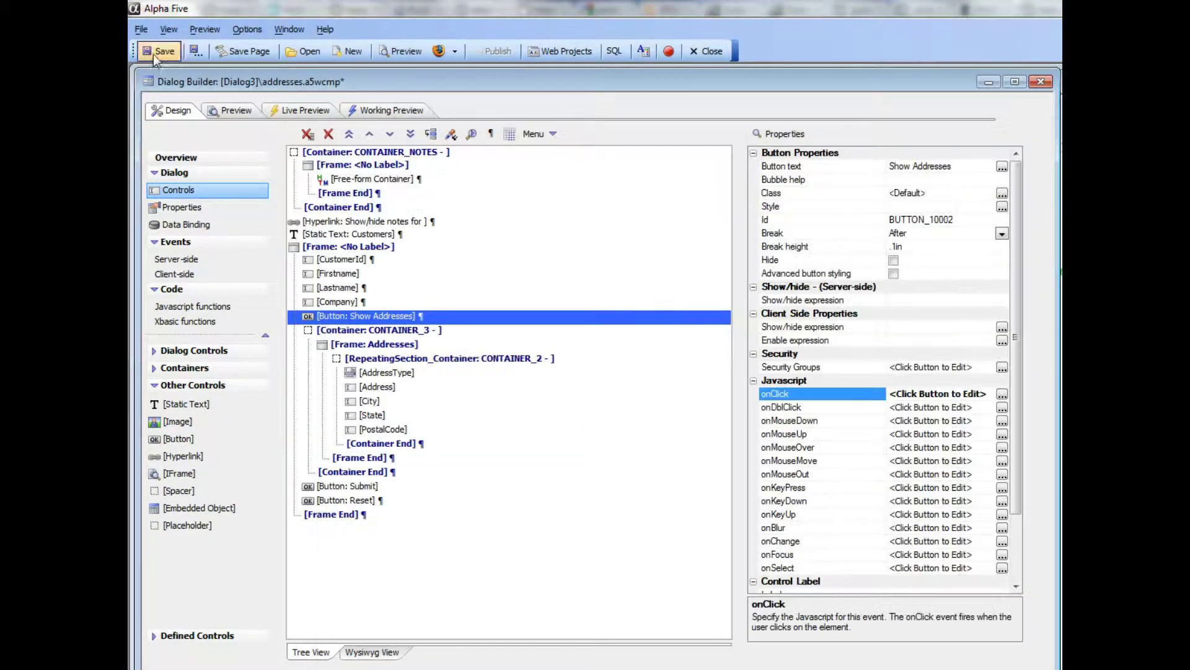
pyautogui.click(153, 54)
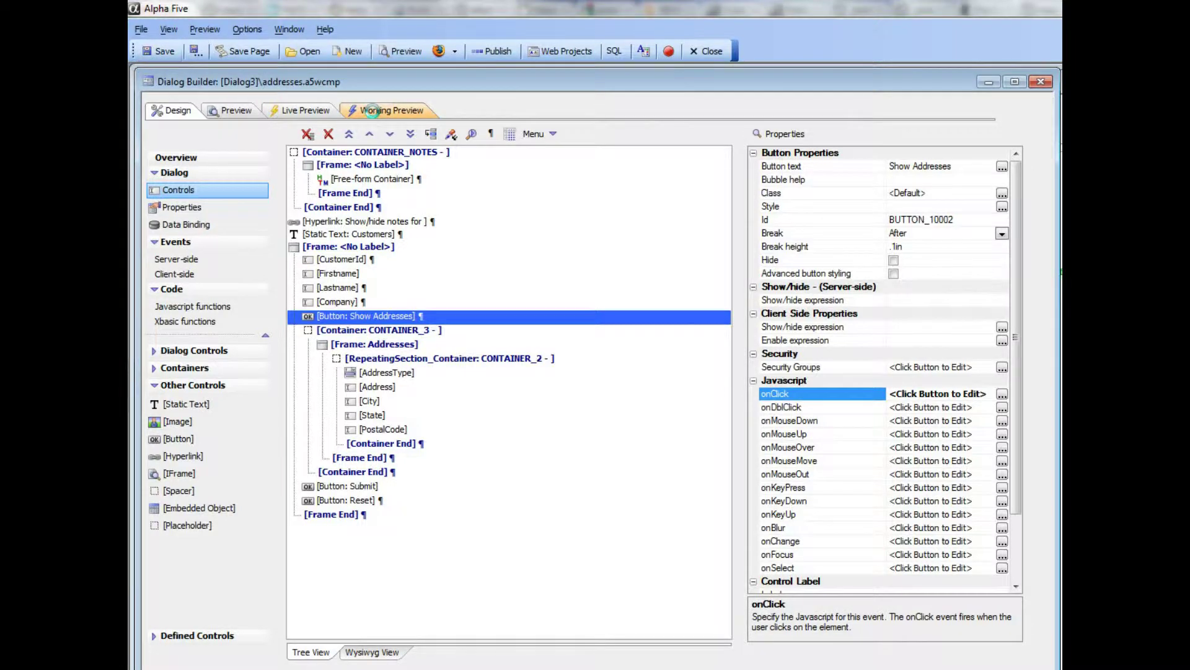
# - Test the Show Addresses button in the working preview, check the pop-up's column titles, and close the pop-up
pyautogui.click(372, 111)
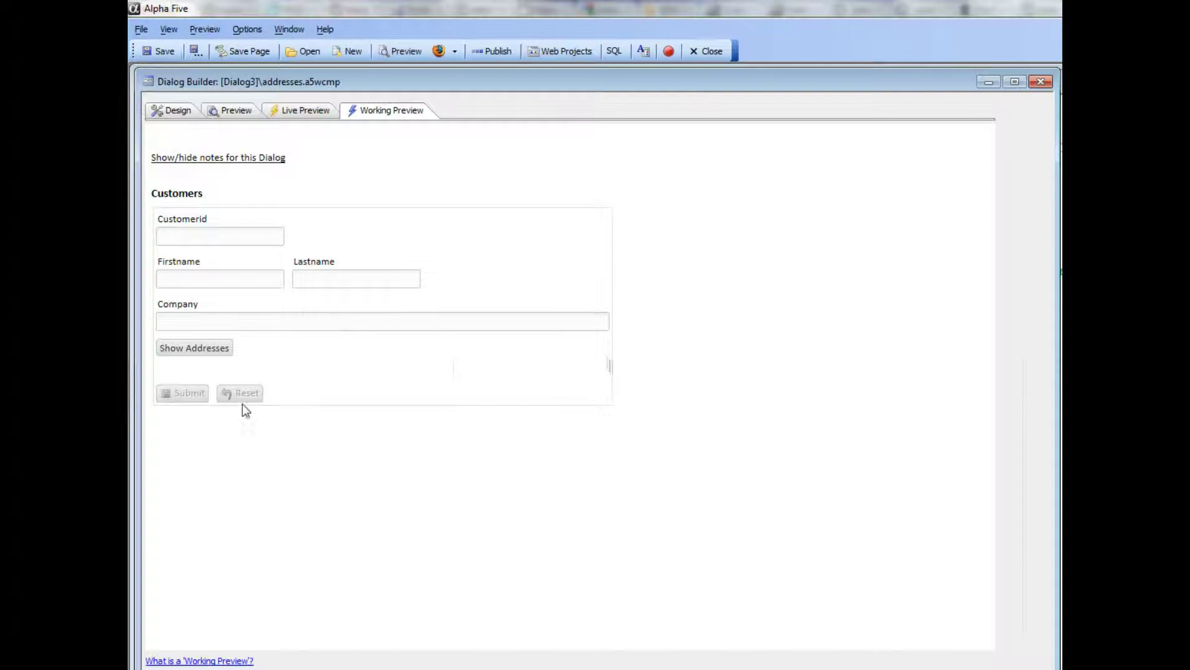
pyautogui.click(206, 351)
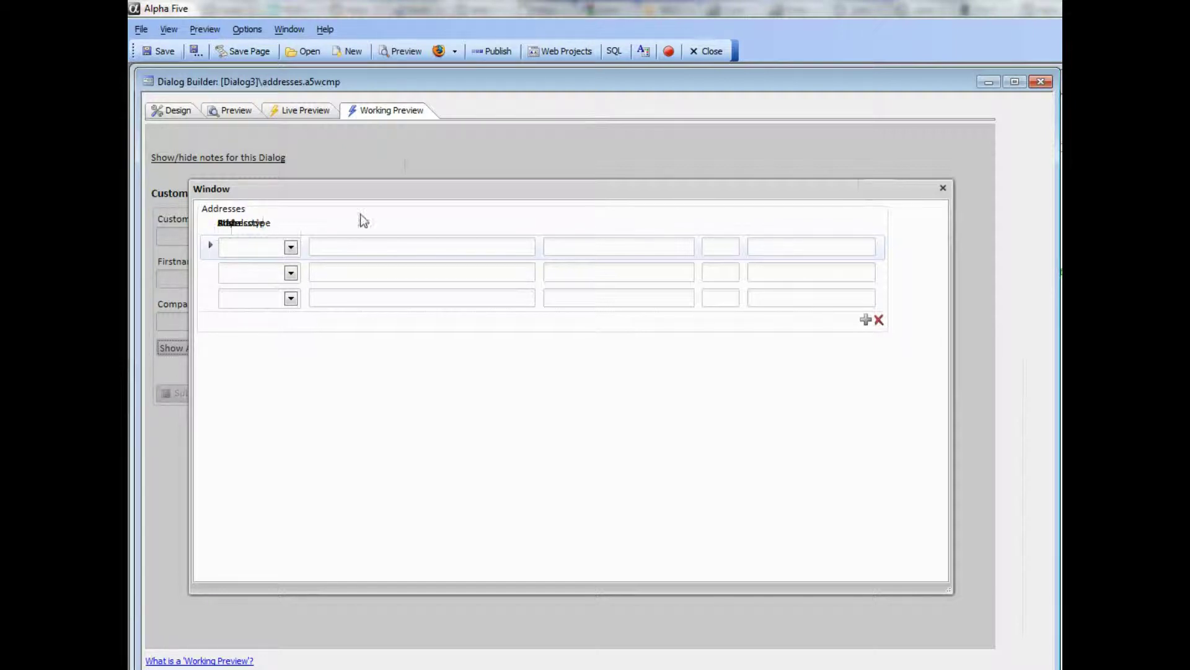
pyautogui.click(943, 188)
# - Back in the design, add an Inline-Javascript action to the Show Addresses button's onClick event
pyautogui.click(158, 111)
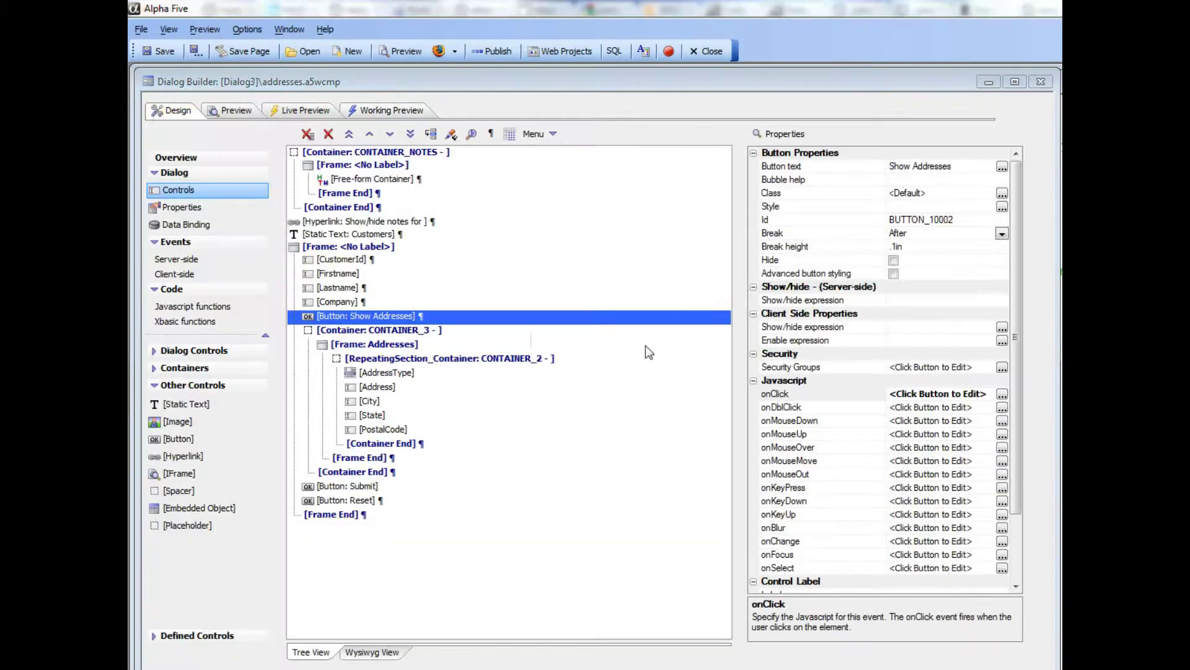
pyautogui.click(1003, 394)
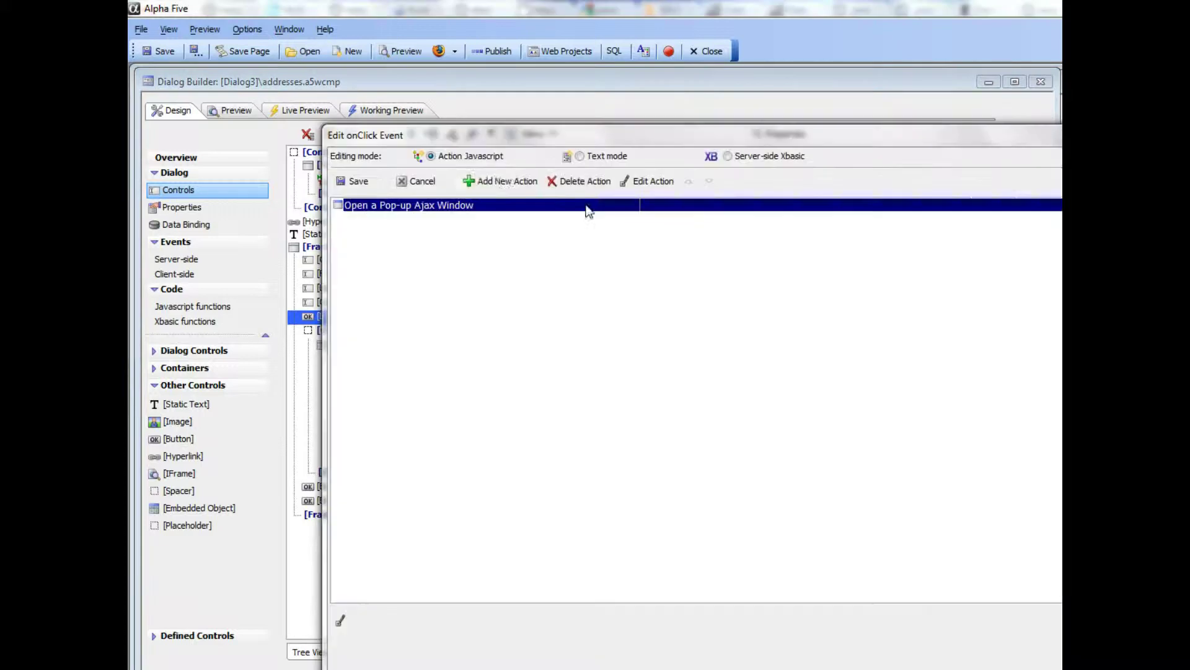
pyautogui.click(499, 180)
pyautogui.write('inl')
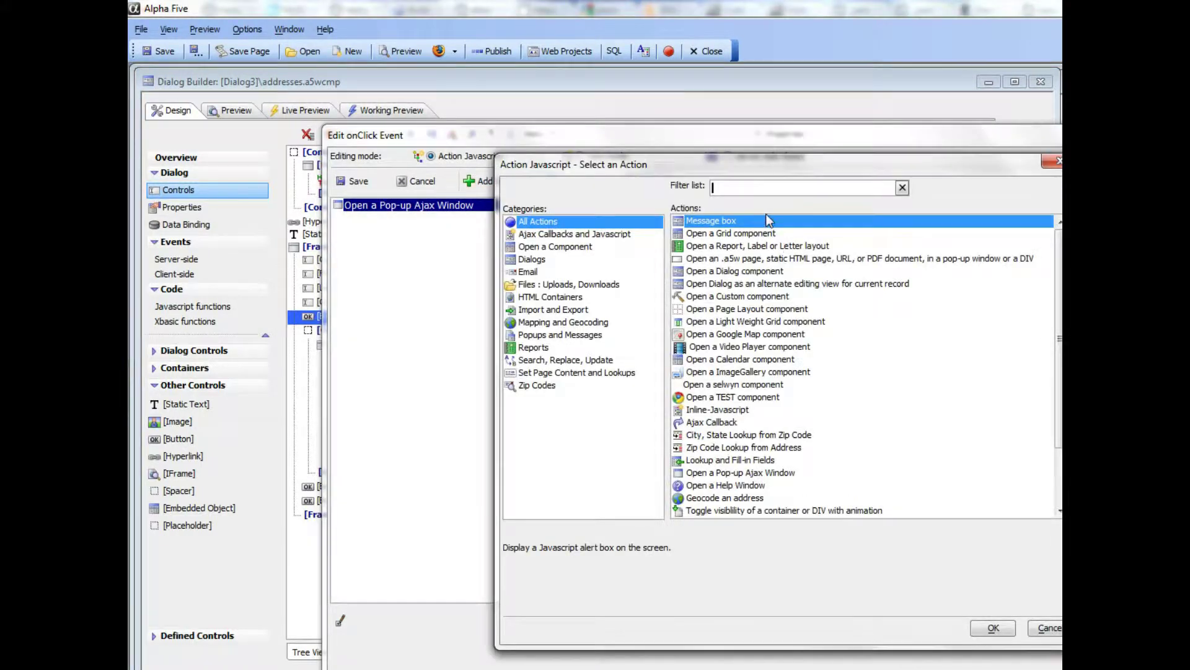
pyautogui.write('i')
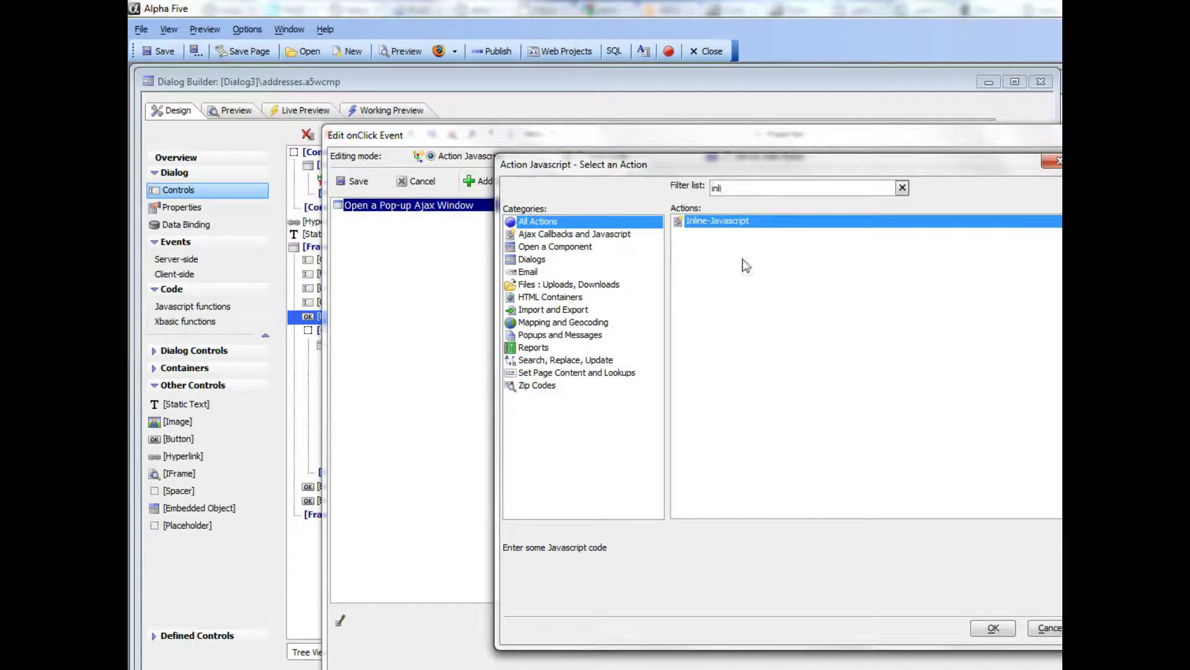
pyautogui.doubleClick(719, 226)
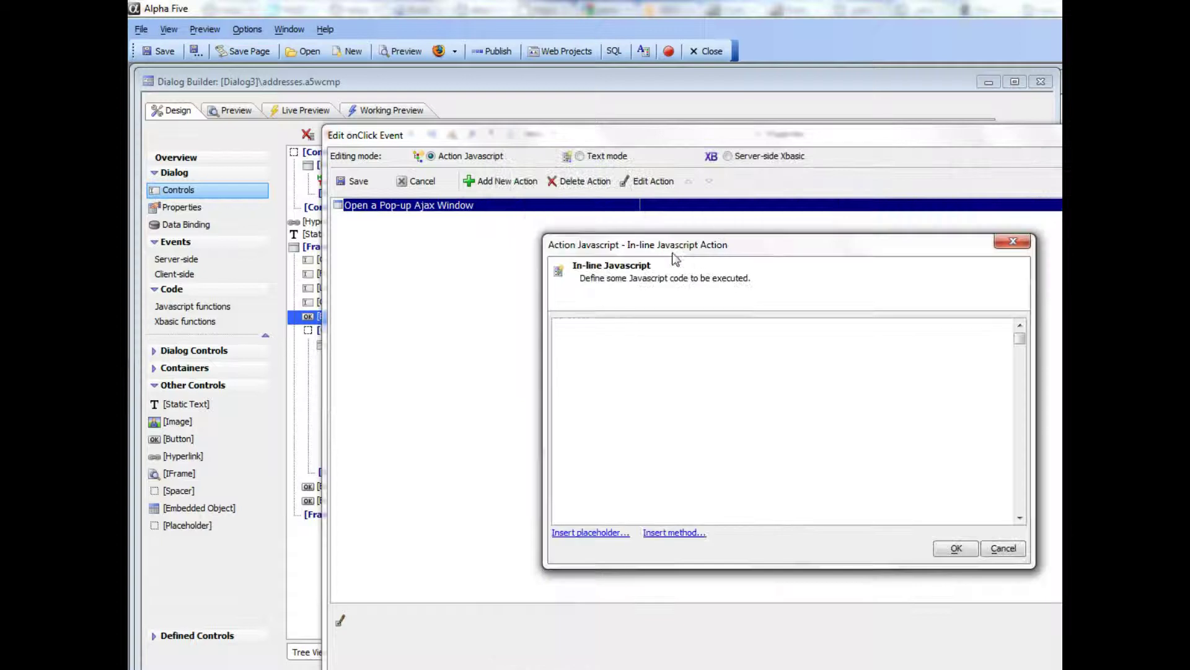
# - Insert the {dialog.Object}._prepareRepeatingSection(containerName) method into the inline Javascript code
pyautogui.click(396, 434)
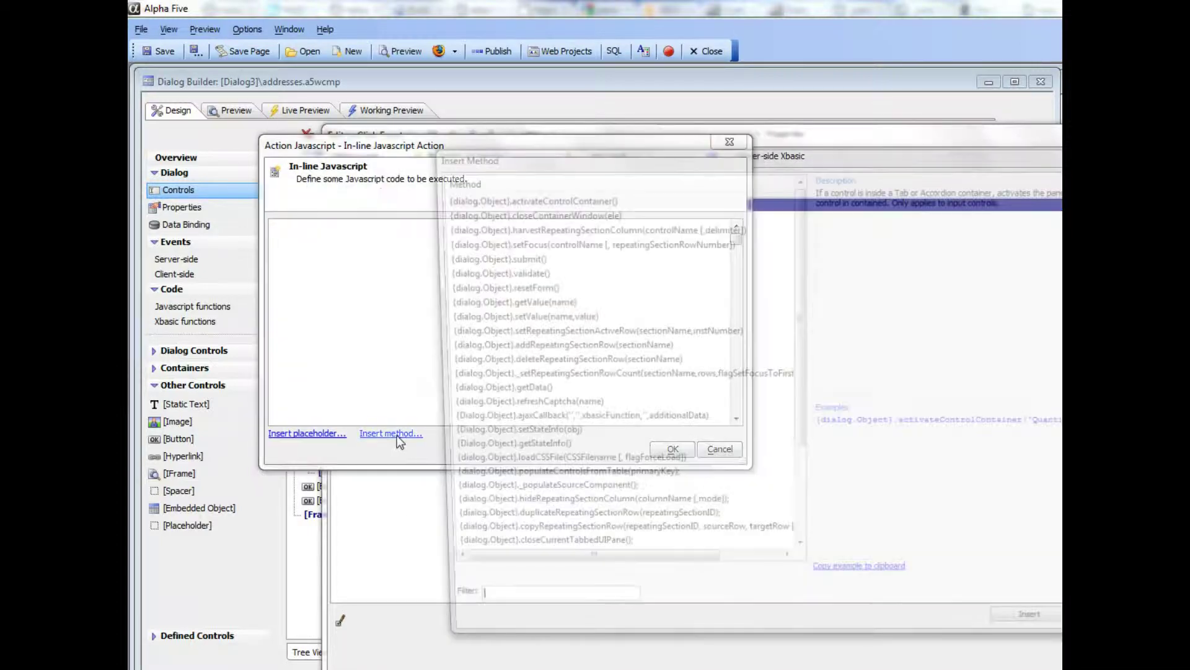
pyautogui.click(561, 607)
pyautogui.write('prepa')
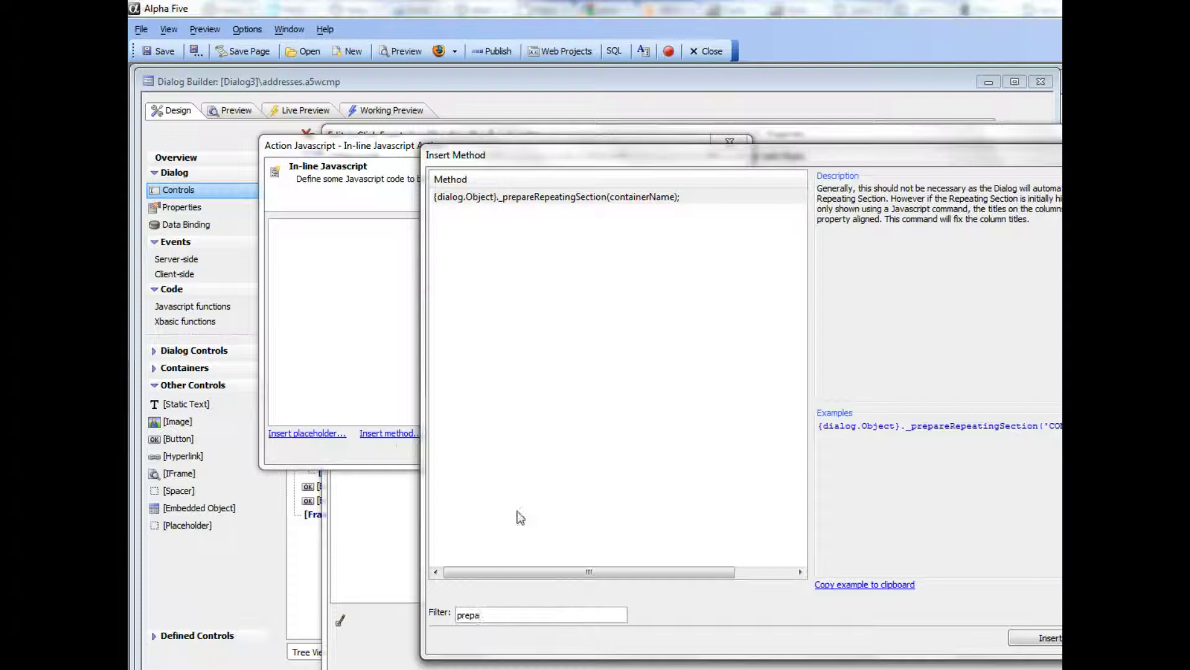
pyautogui.doubleClick(561, 198)
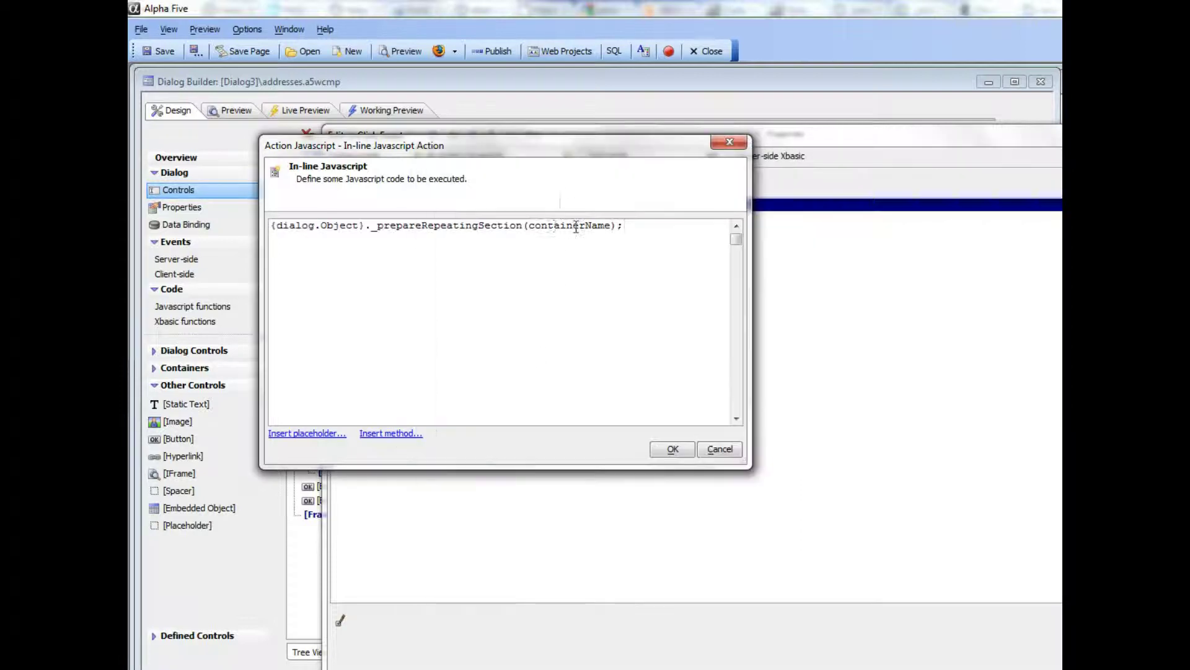
# - Replace the method's containerName argument with 'CONTAINER_2', accept the inline Javascript, and save the onClick event
pyautogui.moveTo(531, 225); pyautogui.dragTo(613, 225)
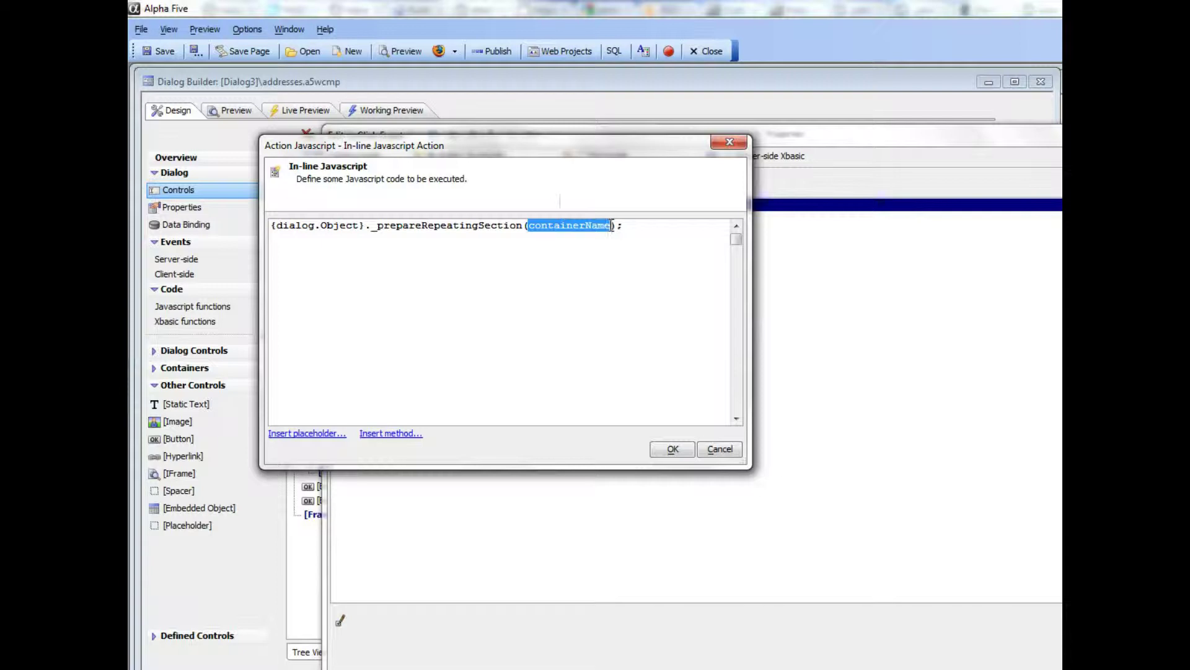
pyautogui.write("'")
pyautogui.write('CONTAINE')
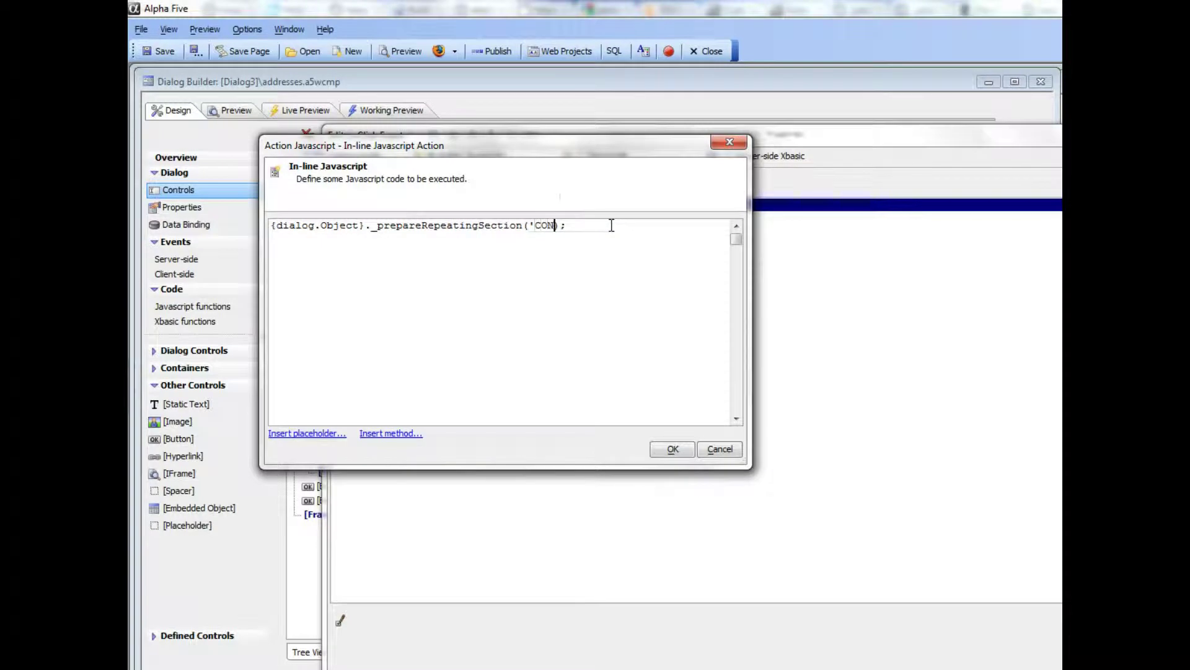
pyautogui.write("R_2'")
pyautogui.click(672, 449)
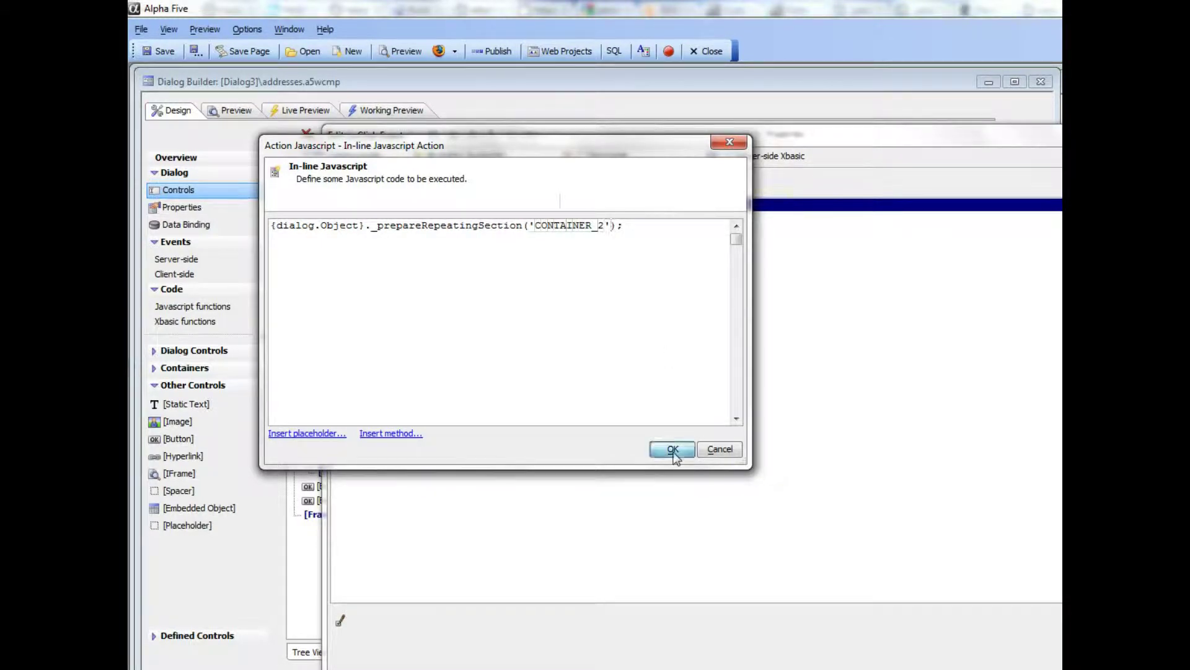
pyautogui.click(352, 181)
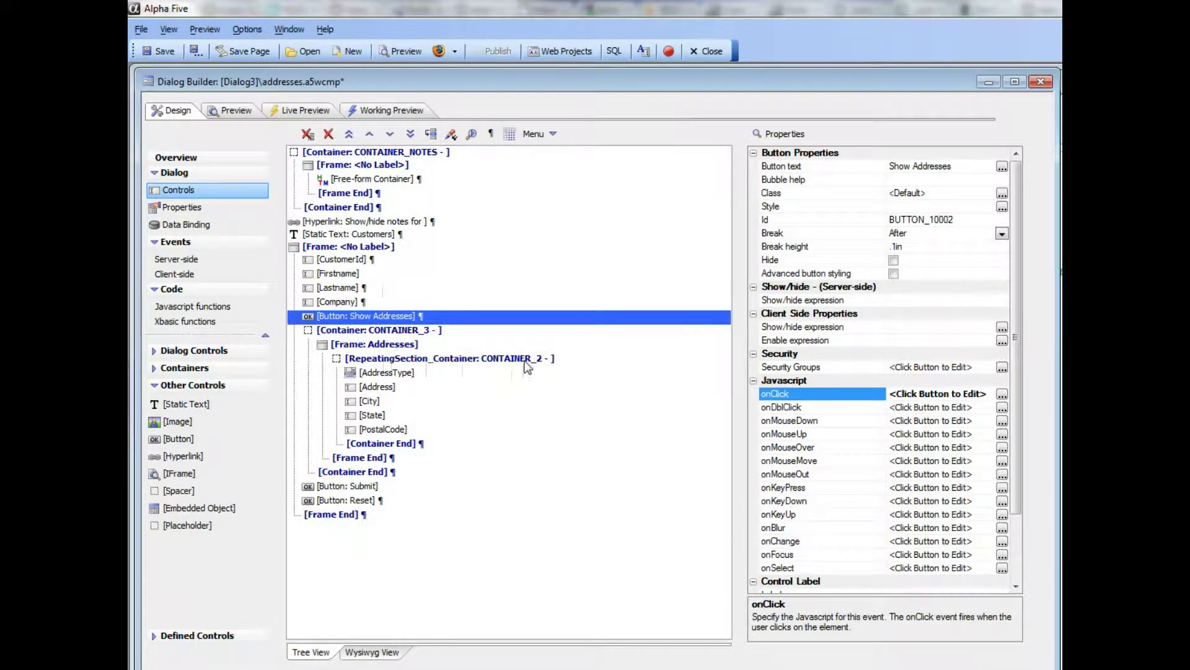
# - Test the Show Addresses button in the working preview, check the column title alignment, and close the pop-up
pyautogui.click(385, 110)
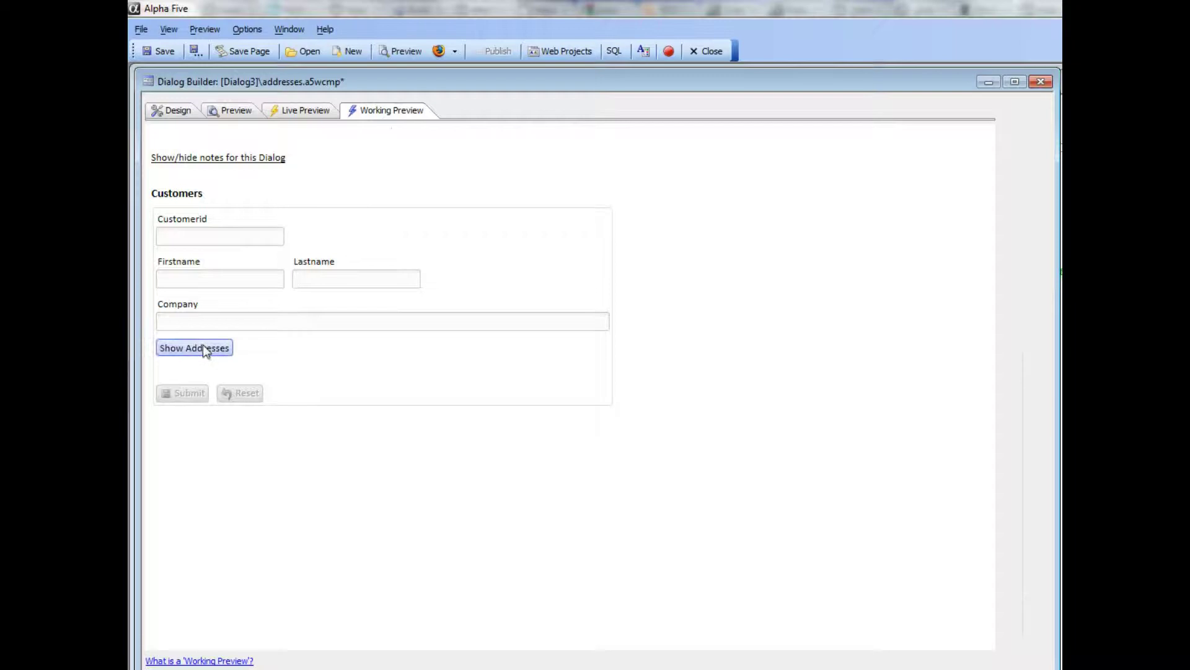
pyautogui.click(204, 346)
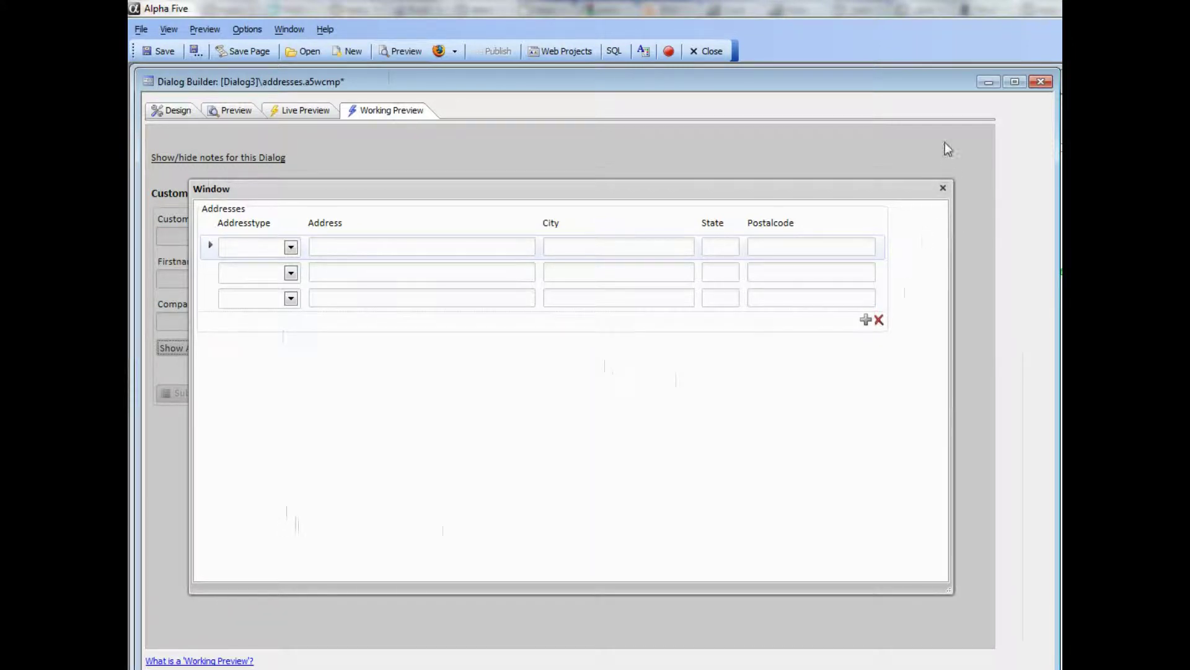
pyautogui.click(944, 190)
# - Back in the design, set the Open a Pop-up Ajax Window action's window type to dropdown, then save the onClick event and the dialog
pyautogui.click(169, 111)
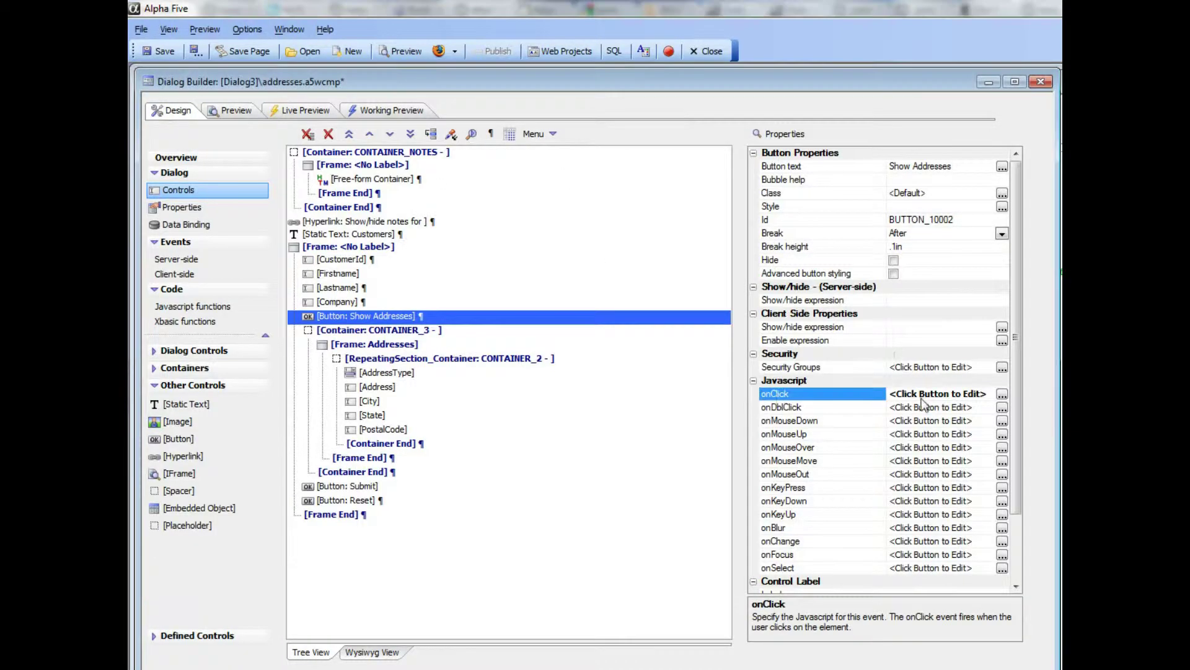
pyautogui.click(1002, 394)
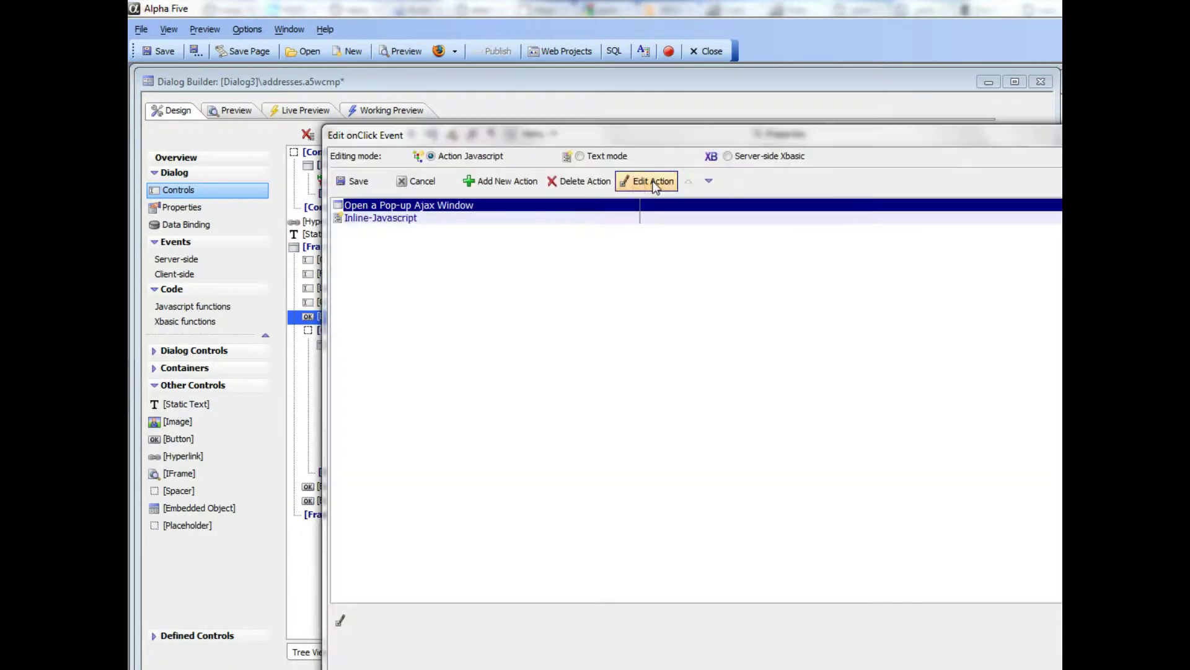
pyautogui.click(654, 182)
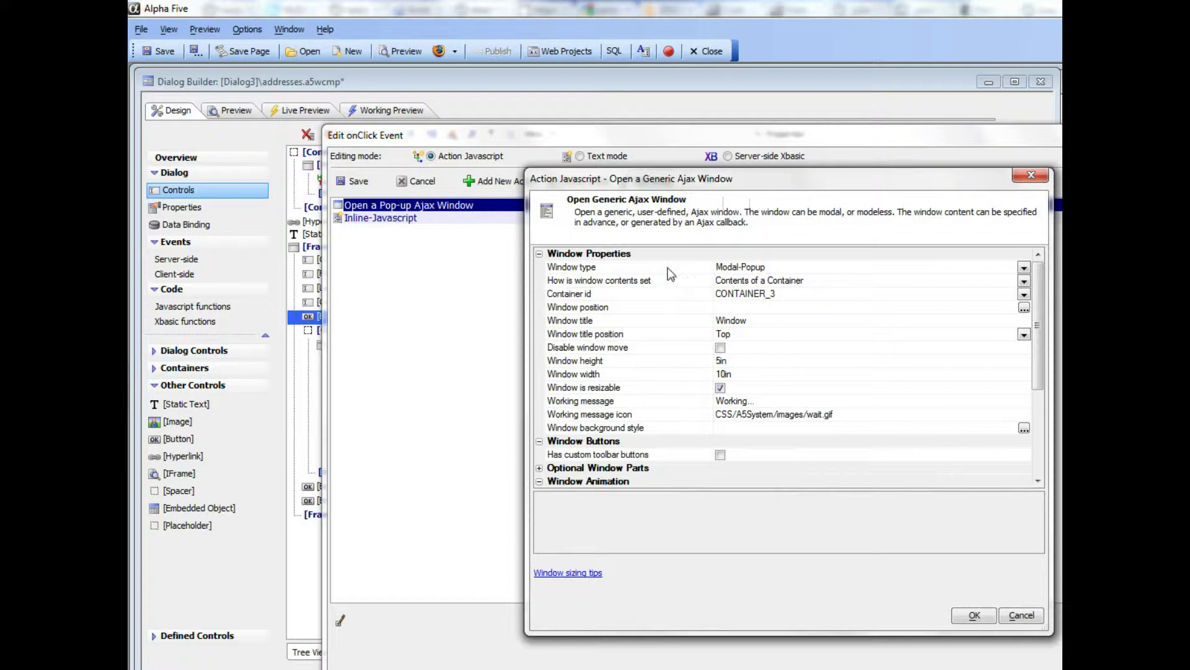
pyautogui.click(668, 269)
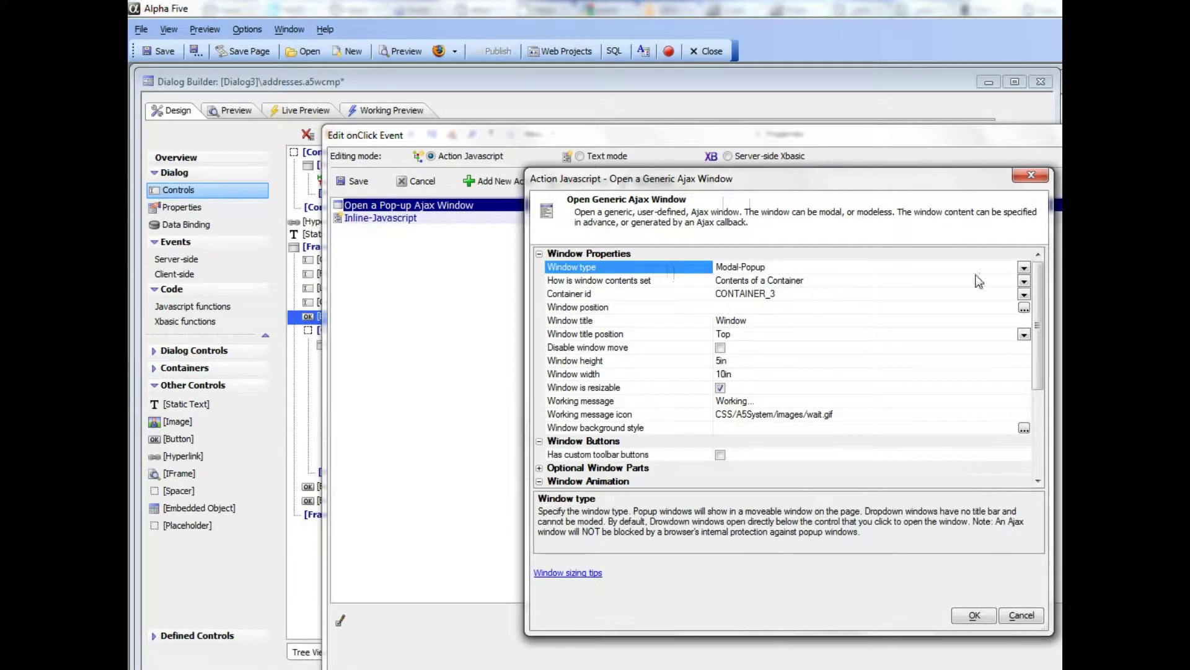
pyautogui.click(1024, 269)
pyautogui.click(737, 308)
pyautogui.click(974, 616)
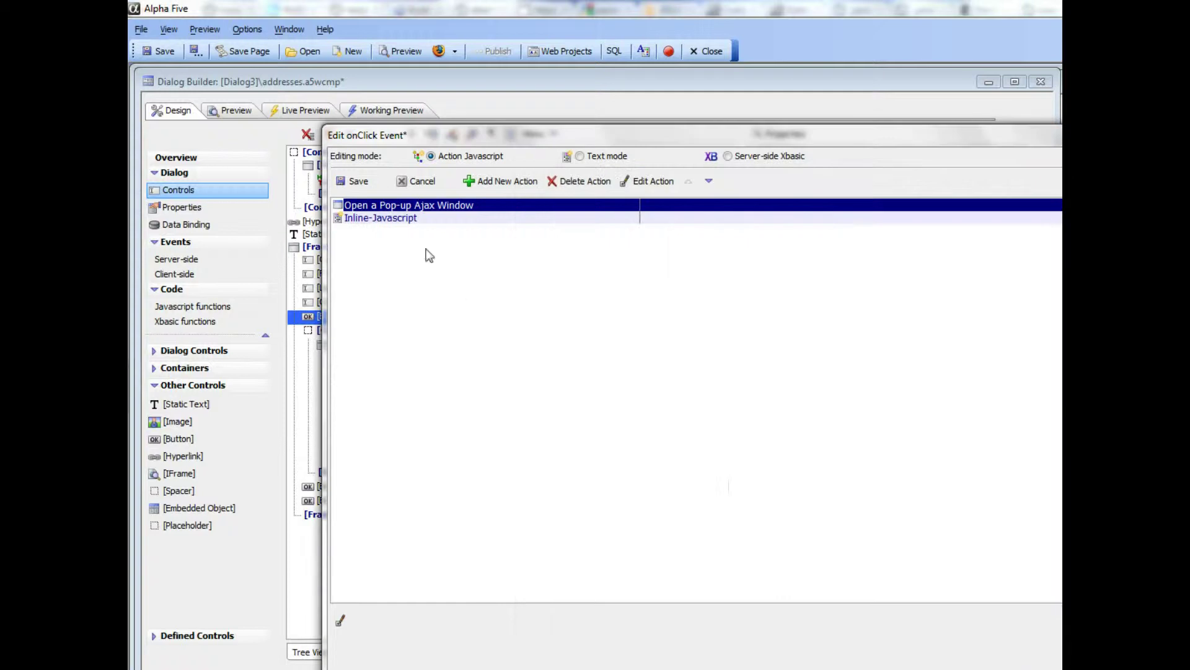
pyautogui.click(353, 181)
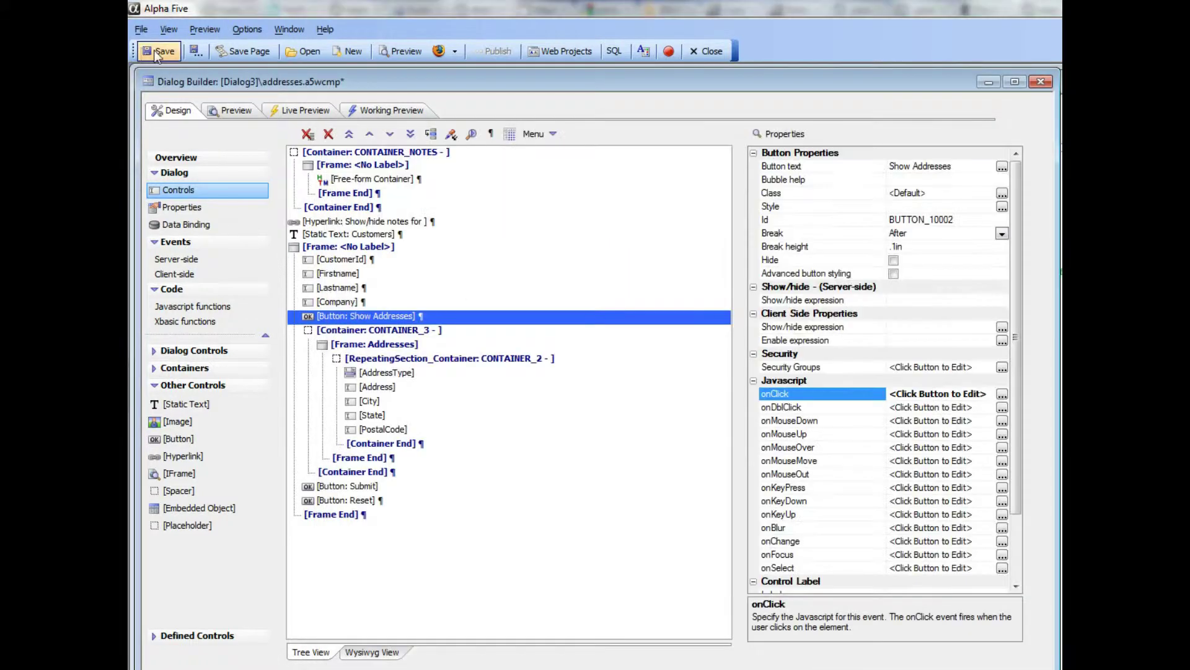
pyautogui.click(157, 53)
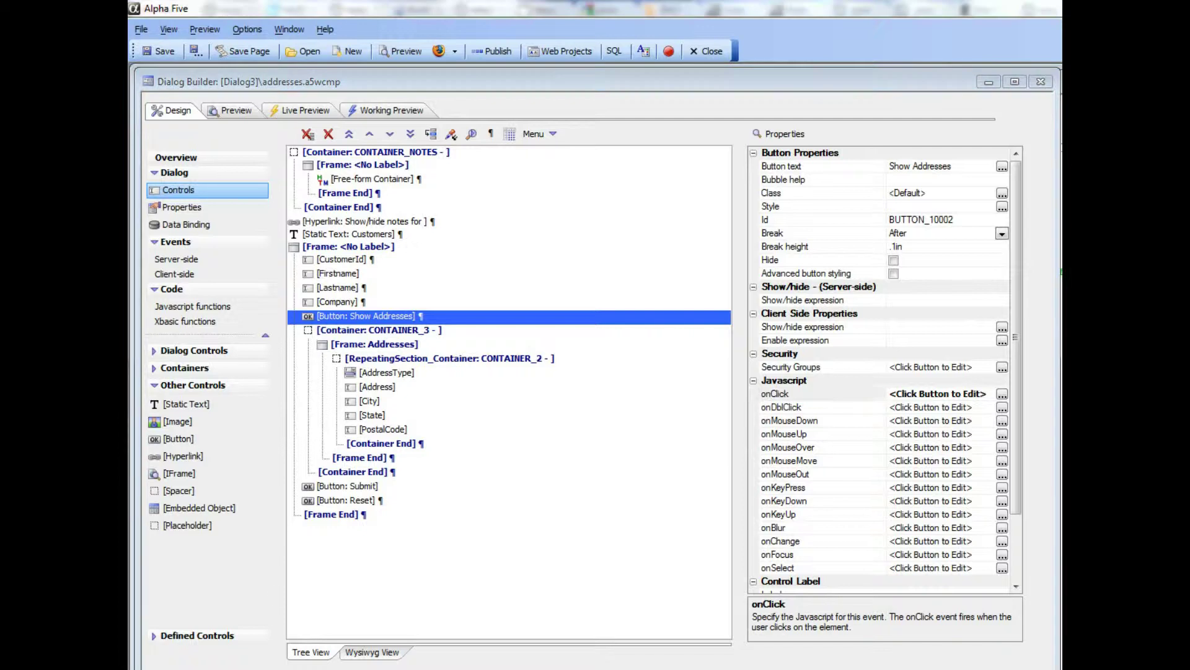
# - Open the Addresses dropdown window from the Show Addresses button in the working preview, examine its layout, and dismiss it
pyautogui.click(394, 110)
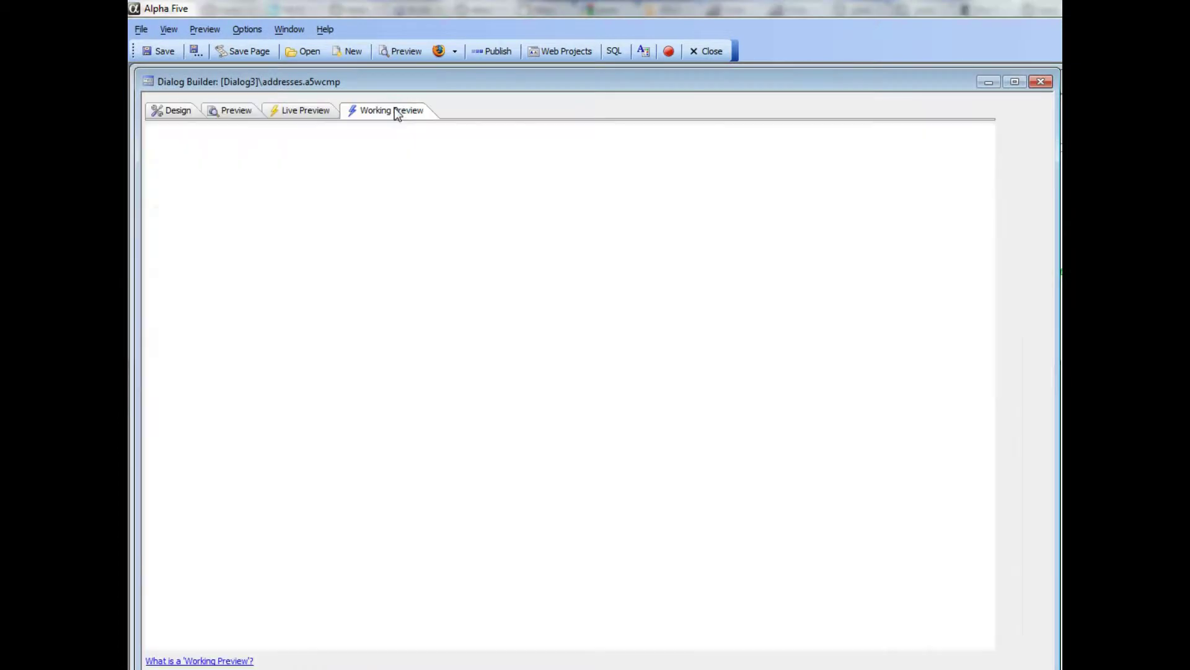
pyautogui.click(208, 353)
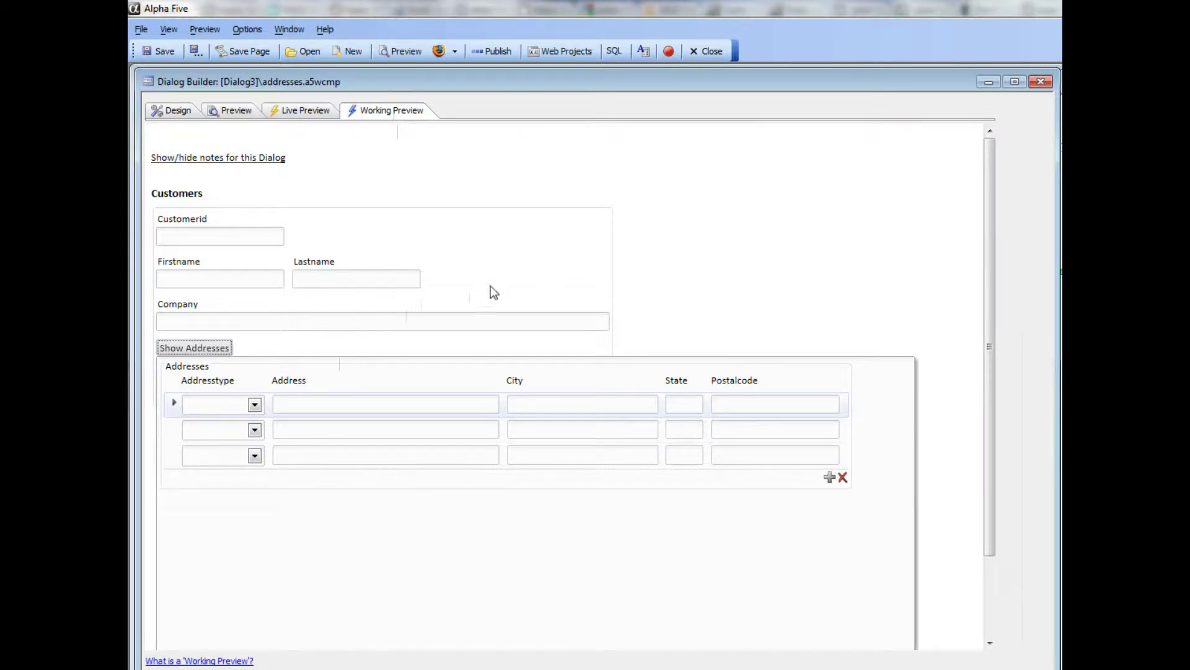
pyautogui.press('space')
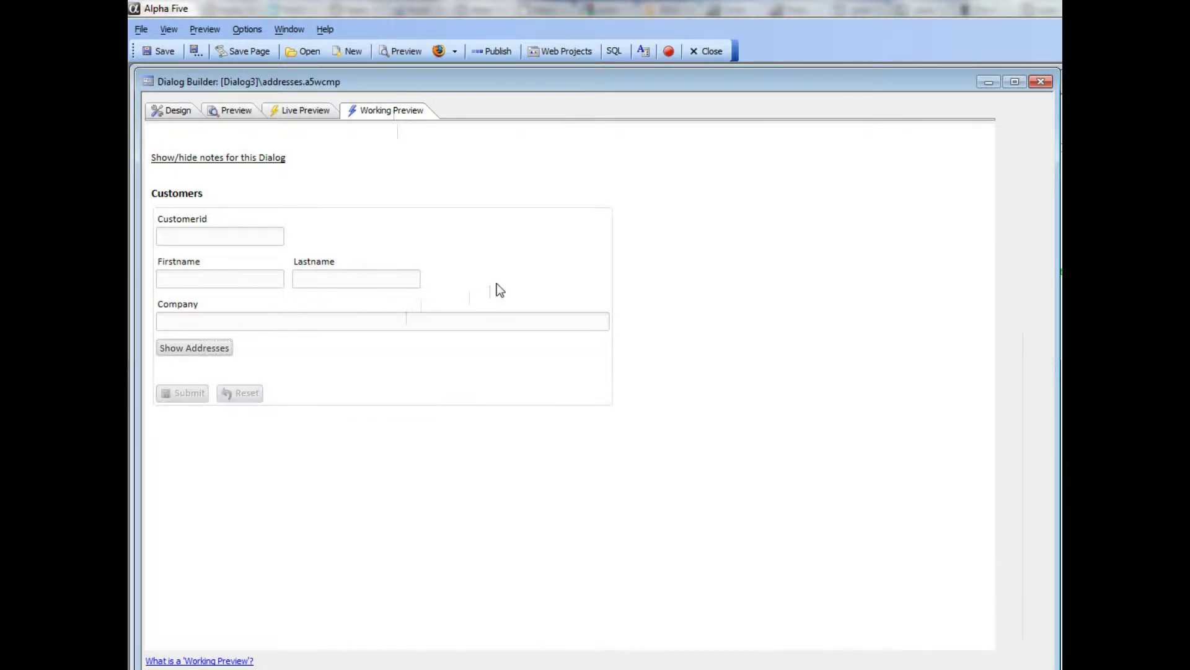